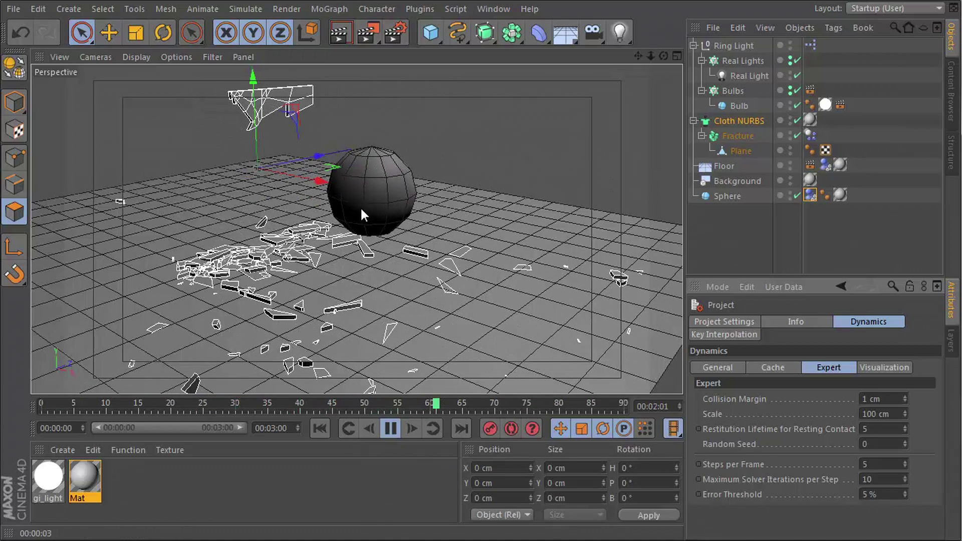
Stop the demo playback, render a viewport preview, and start a new empty scene
{"action": "left_click", "coordinate": [390, 428]}
{"action": "left_click", "coordinate": [340, 32]}
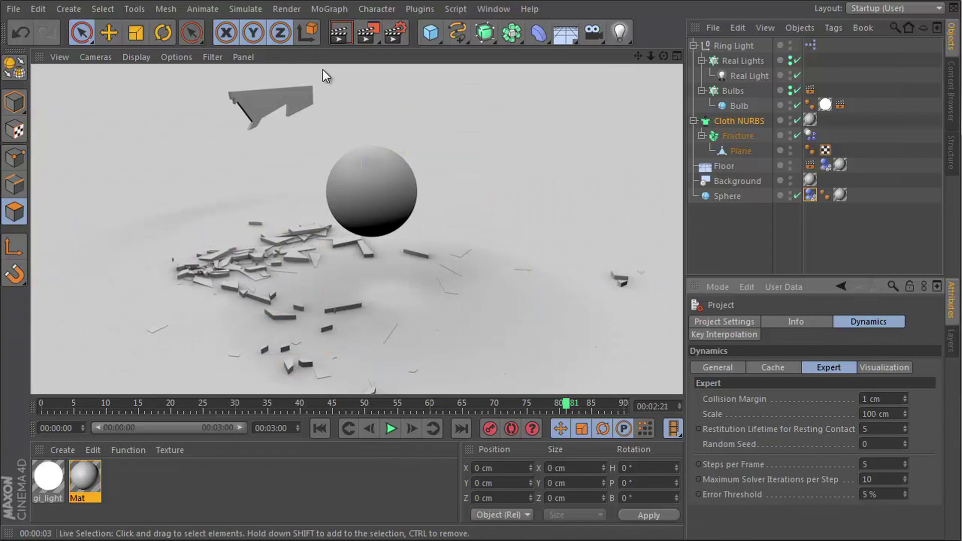
{"action": "left_click", "coordinate": [12, 10]}
{"action": "left_click", "coordinate": [18, 26]}
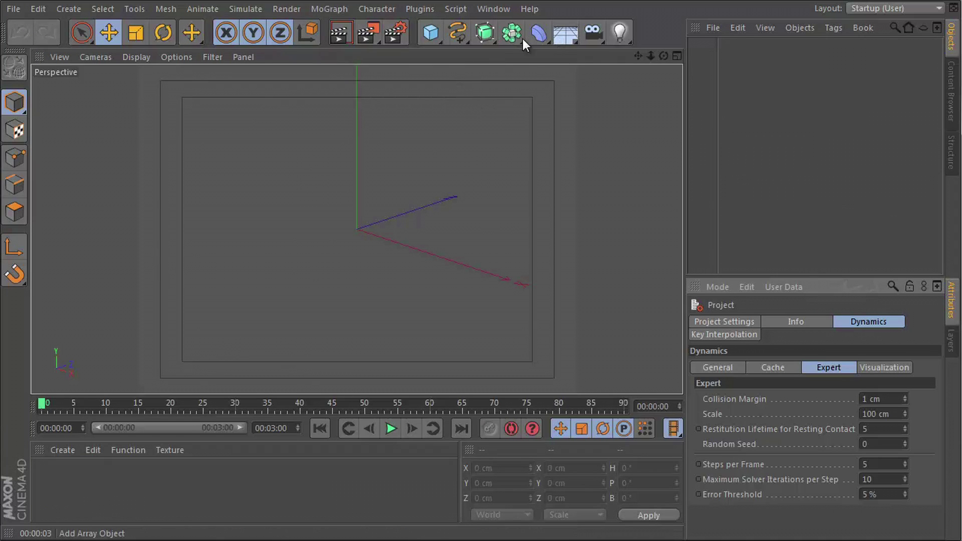
Add a 400 cm plane with 1 width and 1 height segment, oriented to +X
{"action": "left_click_drag", "start_coordinate": [424, 28], "coordinate": [576, 79]}
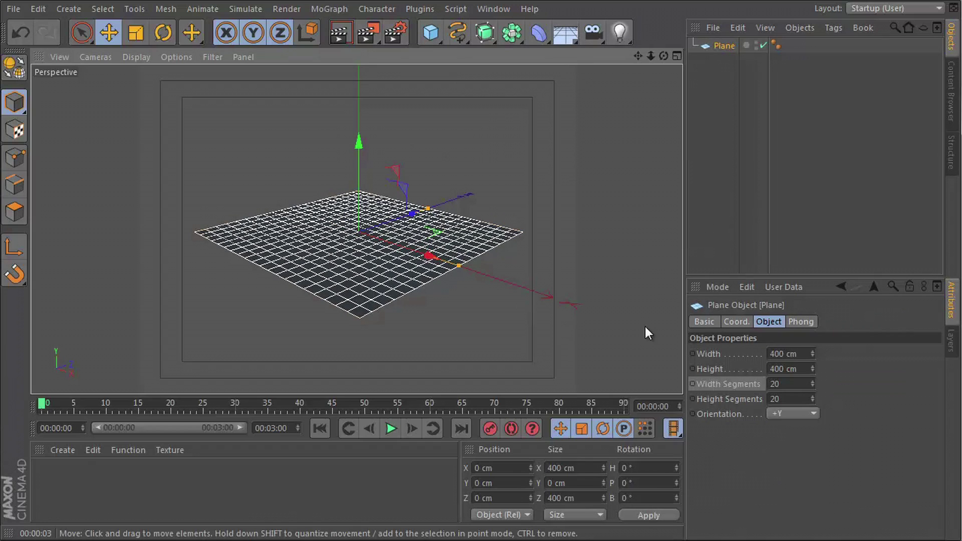
{"action": "left_click", "coordinate": [800, 387]}
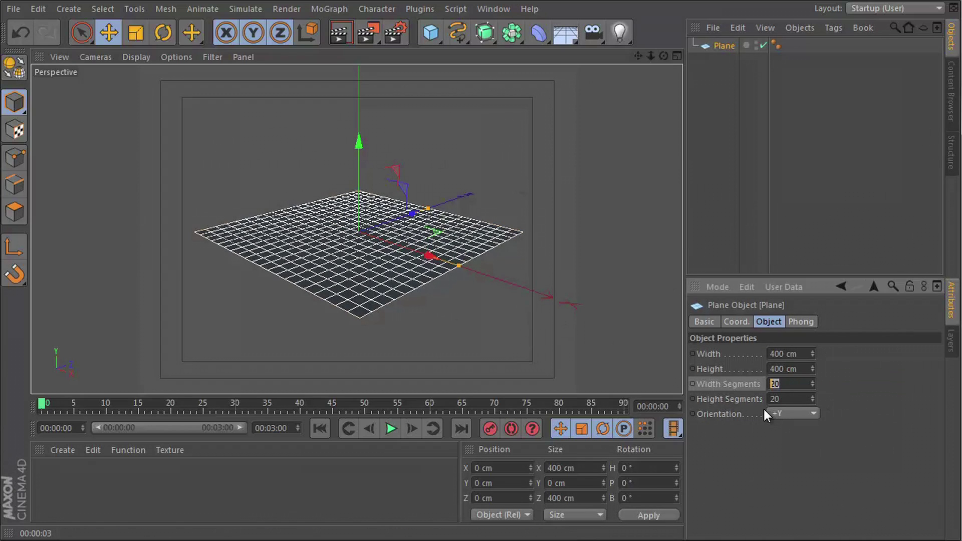
{"action": "type", "text": "1"}
{"action": "key", "text": "Tab"}
{"action": "type", "text": "1"}
{"action": "key", "text": "Return"}
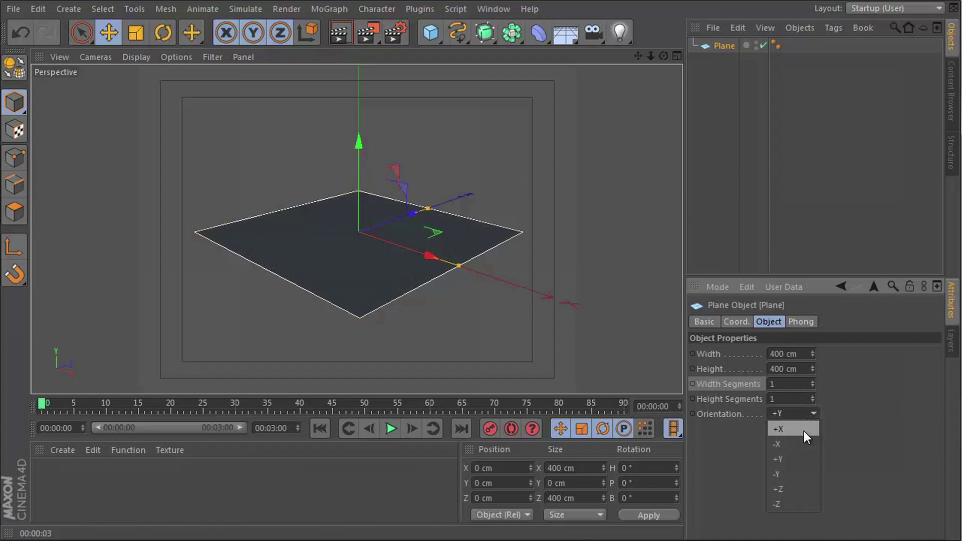
{"action": "left_click", "coordinate": [801, 428]}
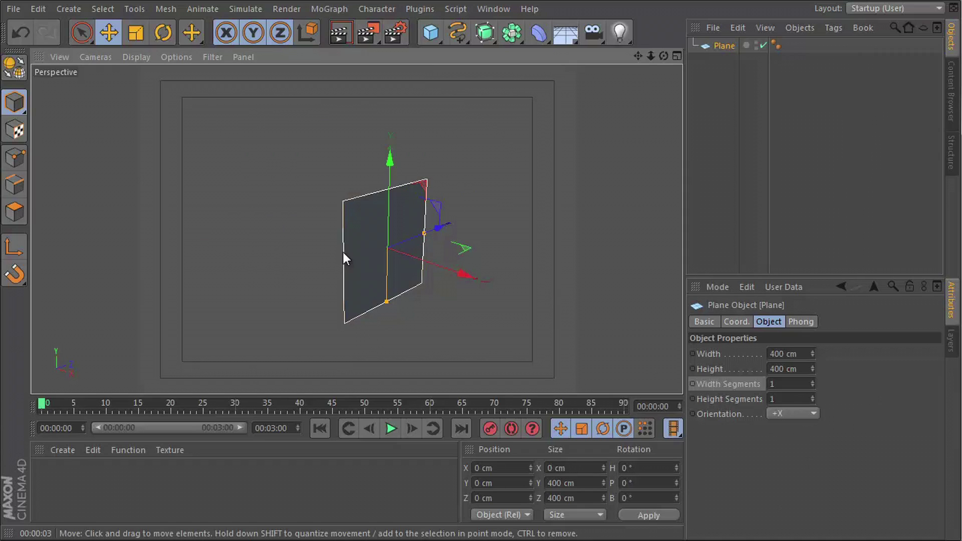
Add a Floor object beneath the vertical plane
{"action": "left_click", "coordinate": [559, 37]}
{"action": "left_click", "coordinate": [621, 59]}
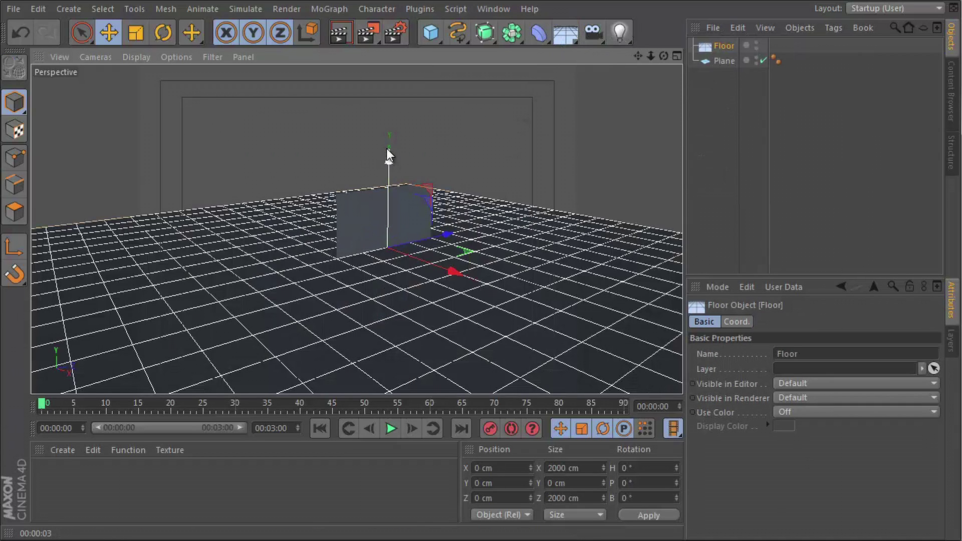
{"action": "left_click_drag", "start_coordinate": [386, 149], "coordinate": [410, 248]}
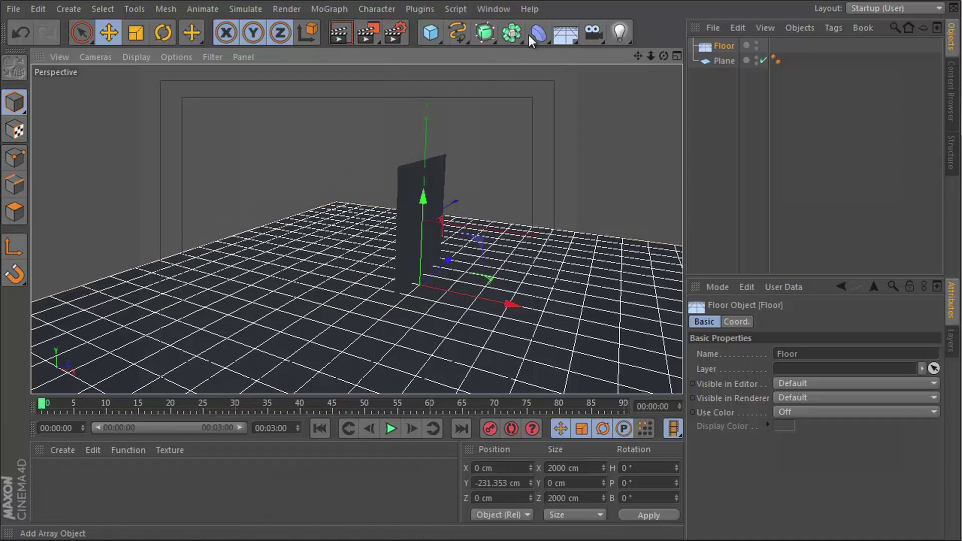
Add a sphere with 16 segments, moved left along X to -544.838 cm
{"action": "left_click_drag", "start_coordinate": [434, 29], "coordinate": [714, 85]}
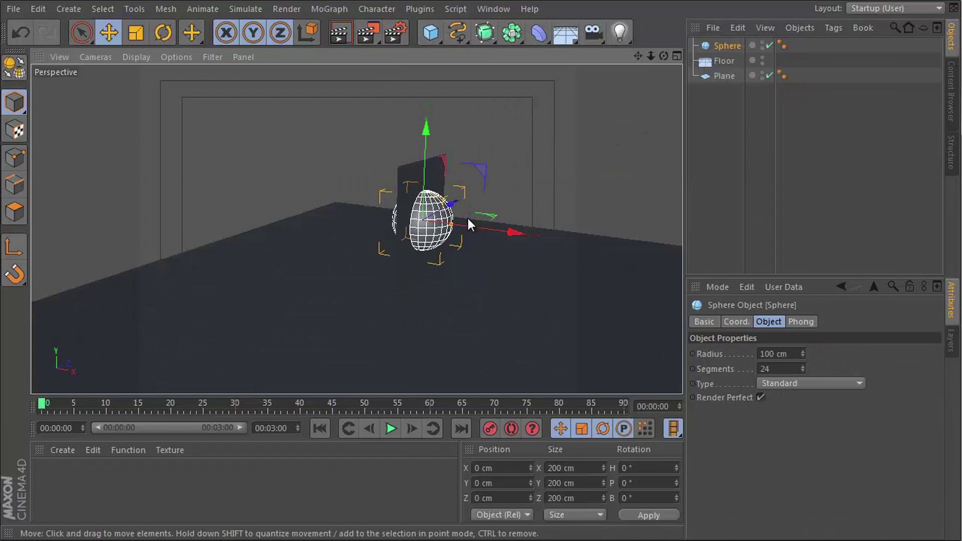
{"action": "left_click_drag", "start_coordinate": [498, 236], "coordinate": [357, 205]}
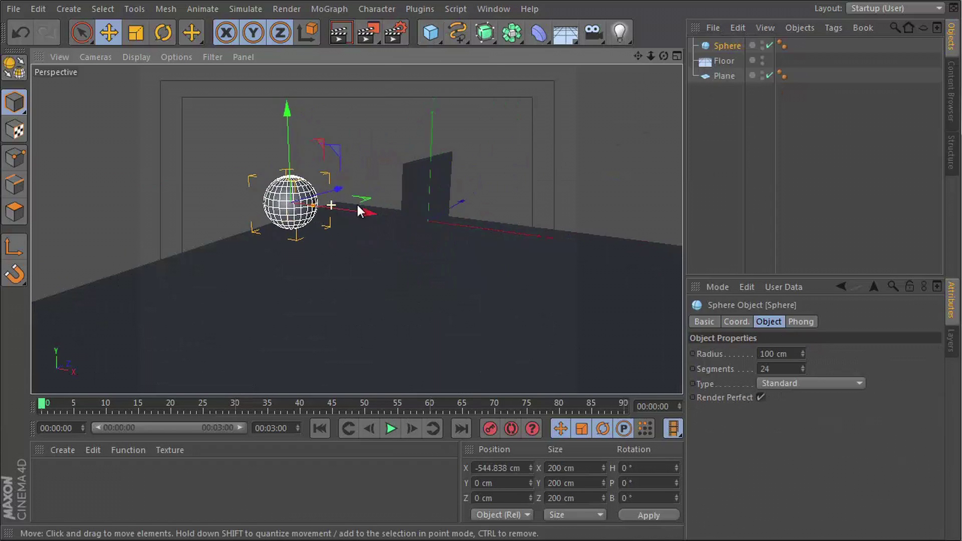
{"action": "left_click_drag", "start_coordinate": [403, 249], "coordinate": [462, 268], "text": "alt"}
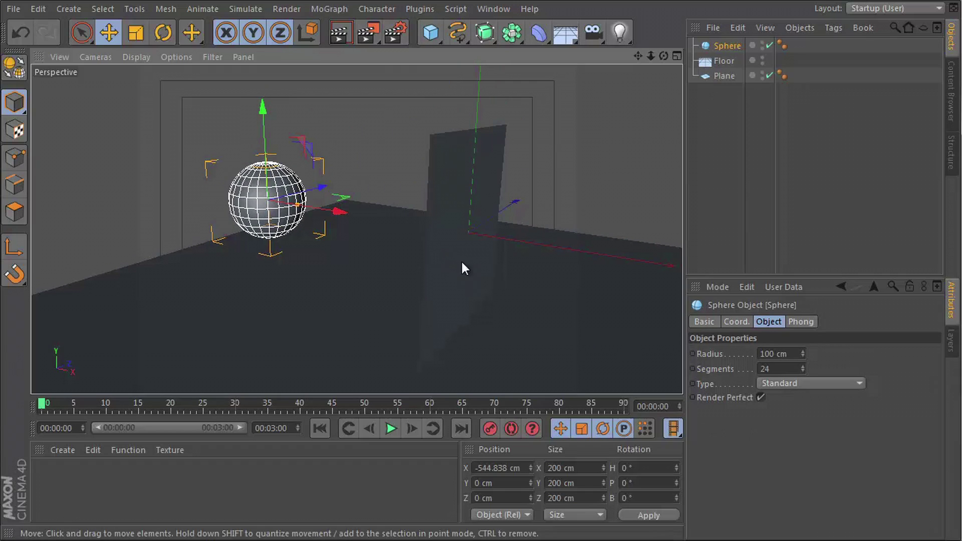
{"action": "double_click", "coordinate": [785, 368]}
{"action": "type", "text": "16"}
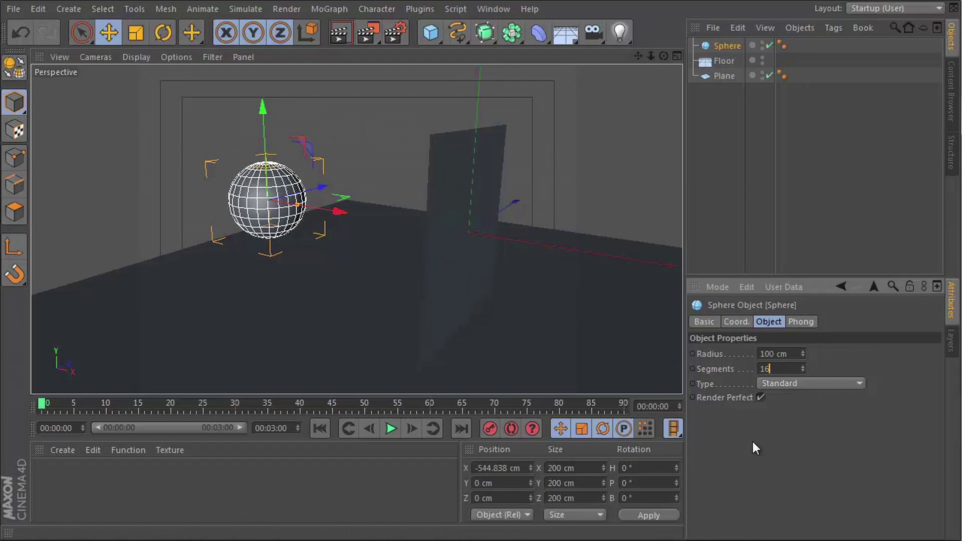
{"action": "key", "text": "Return"}
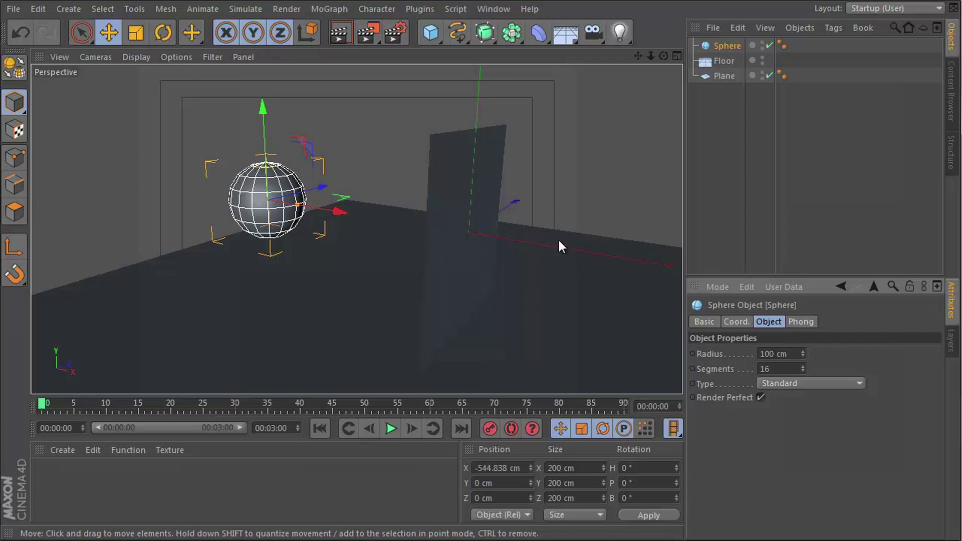
{"action": "middle_click_drag", "start_coordinate": [458, 255], "coordinate": [435, 253], "text": "alt"}
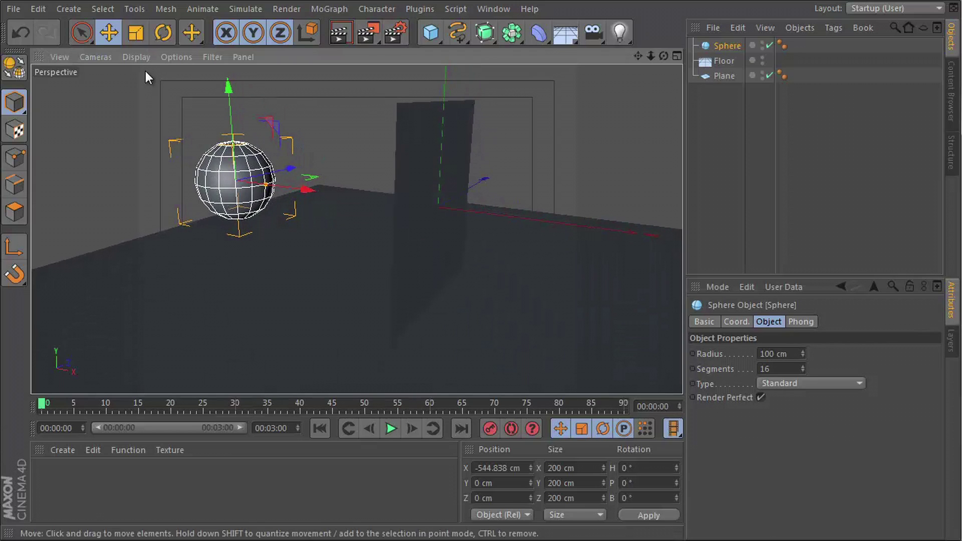
Switch the viewport display to Gouraud Shading (Lines)
{"action": "left_click", "coordinate": [136, 56]}
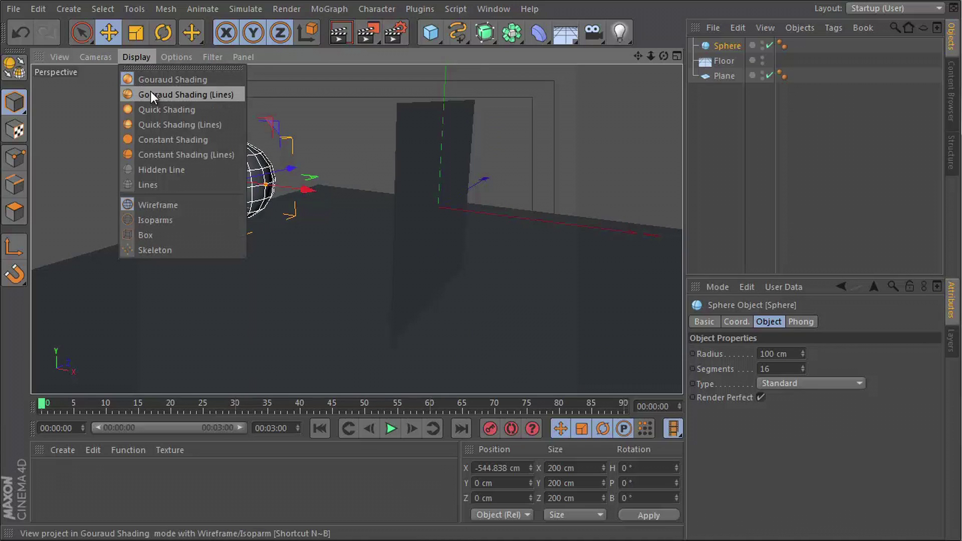
{"action": "left_click", "coordinate": [221, 98]}
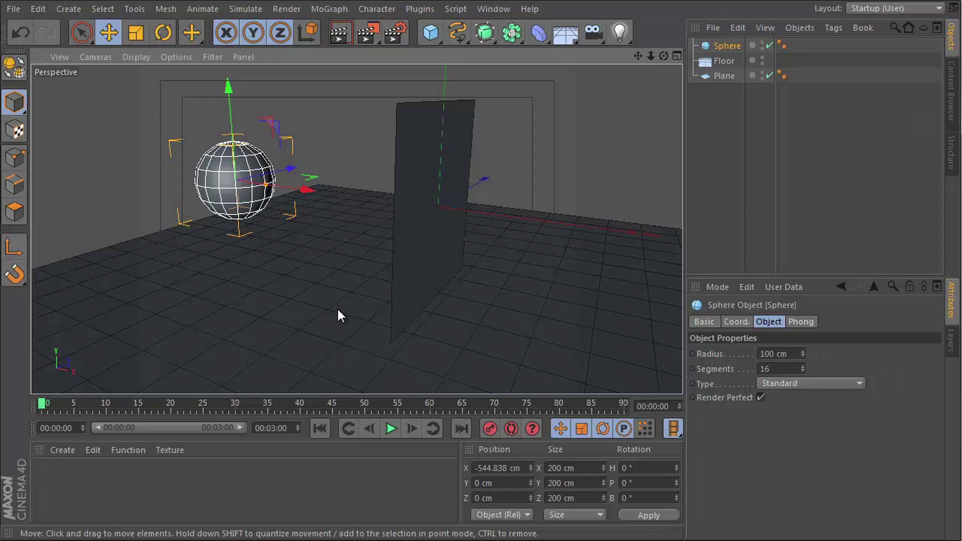
{"action": "left_click_drag", "start_coordinate": [374, 226], "coordinate": [337, 221], "text": "alt"}
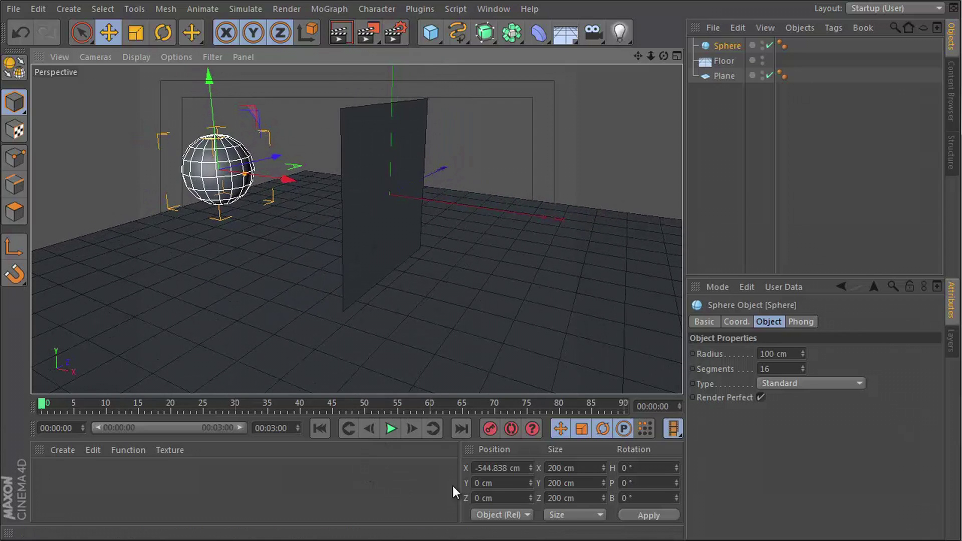
Keyframe the sphere at frame 0, then at frame 30 past the plane at X 274.261 cm
{"action": "left_click", "coordinate": [489, 427]}
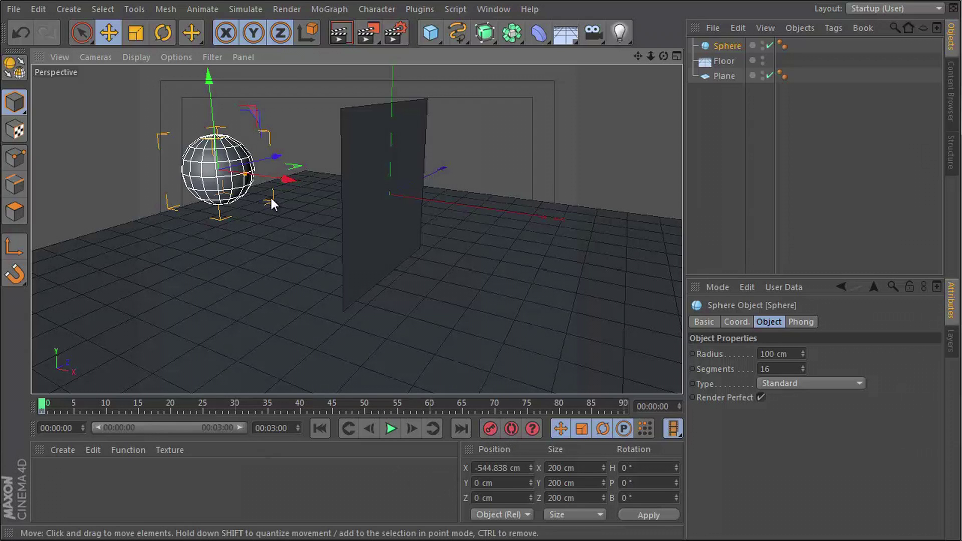
{"action": "left_click_drag", "start_coordinate": [280, 181], "coordinate": [299, 187]}
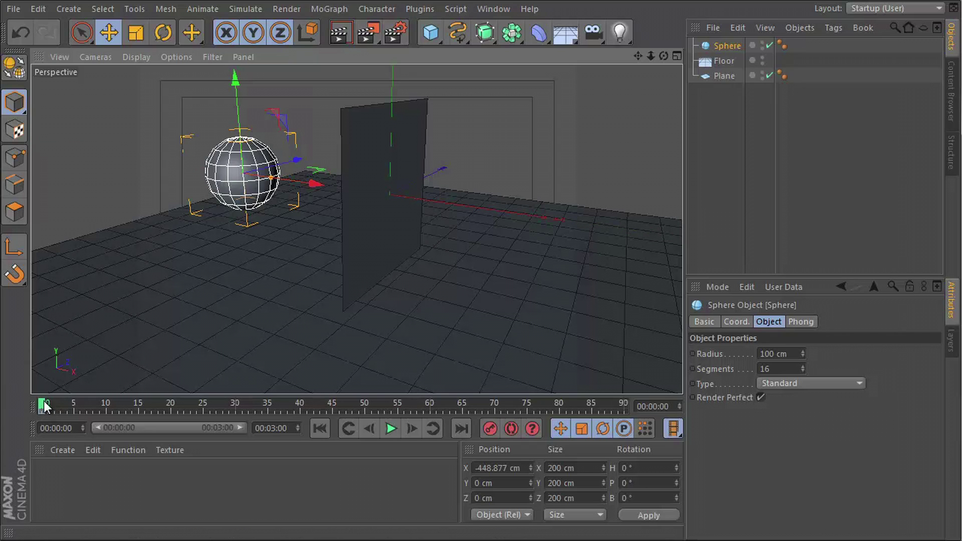
{"action": "left_click_drag", "start_coordinate": [44, 401], "coordinate": [236, 473]}
{"action": "left_click_drag", "start_coordinate": [286, 181], "coordinate": [610, 251]}
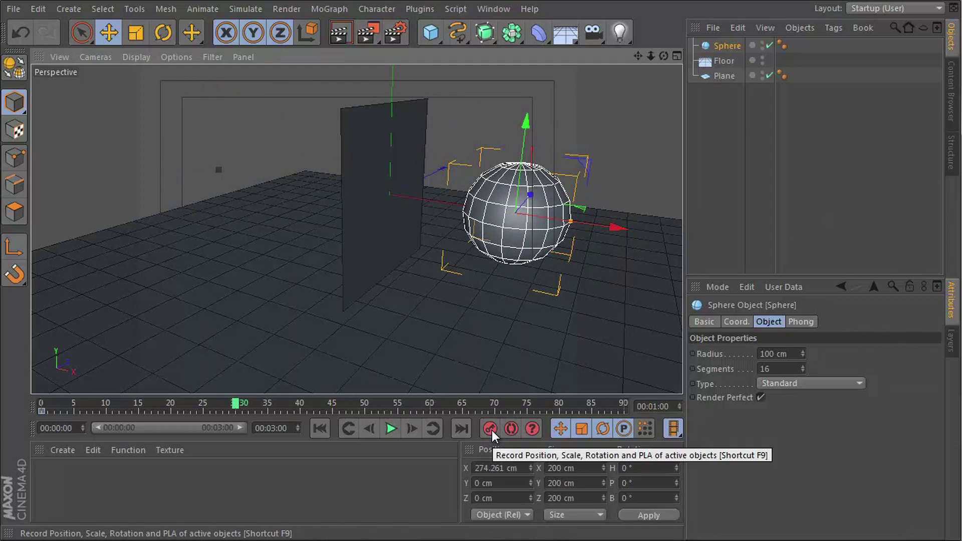
{"action": "left_click", "coordinate": [491, 430]}
Play back the sphere's path through the plane, then return to the first frame
{"action": "left_click_drag", "start_coordinate": [233, 406], "coordinate": [41, 406]}
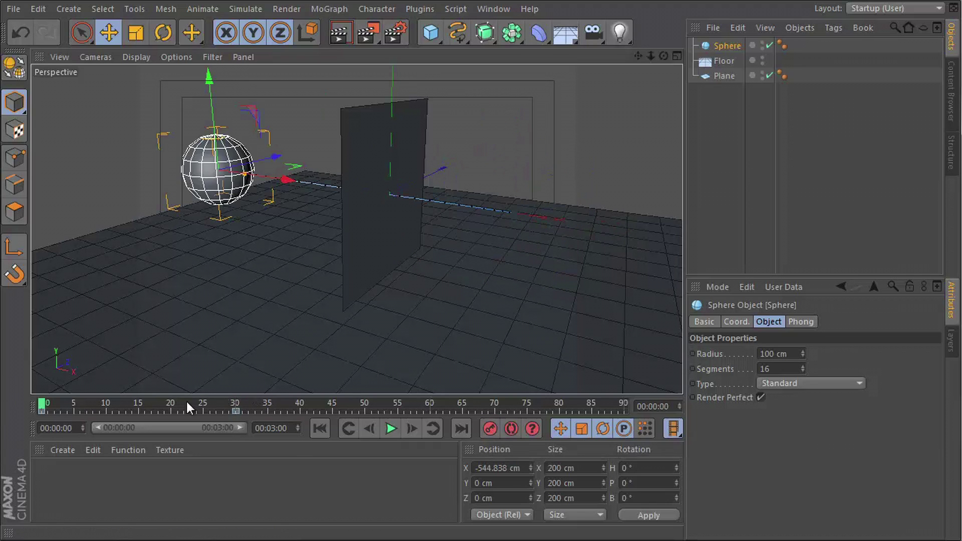
{"action": "left_click", "coordinate": [389, 428]}
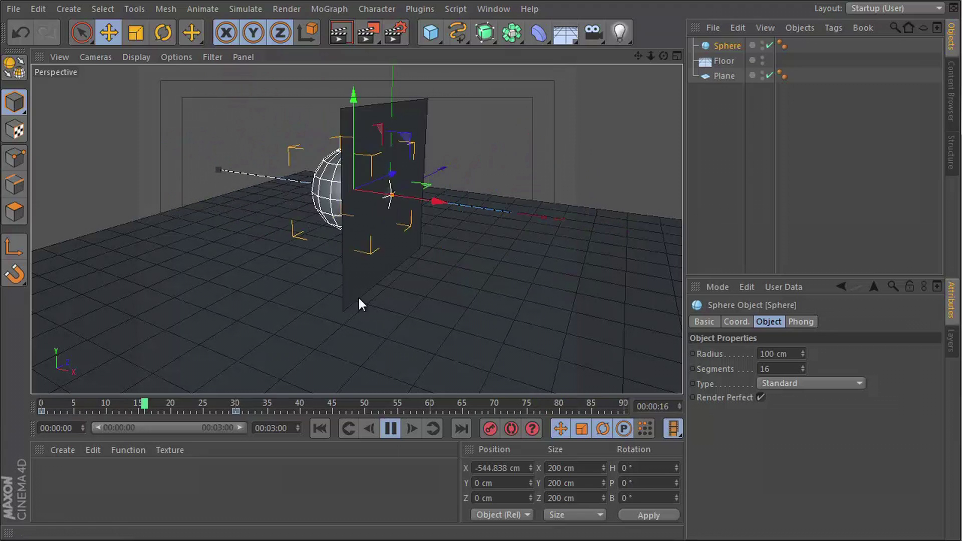
{"action": "left_click", "coordinate": [398, 431]}
{"action": "left_click_drag", "start_coordinate": [345, 280], "coordinate": [321, 253], "text": "alt"}
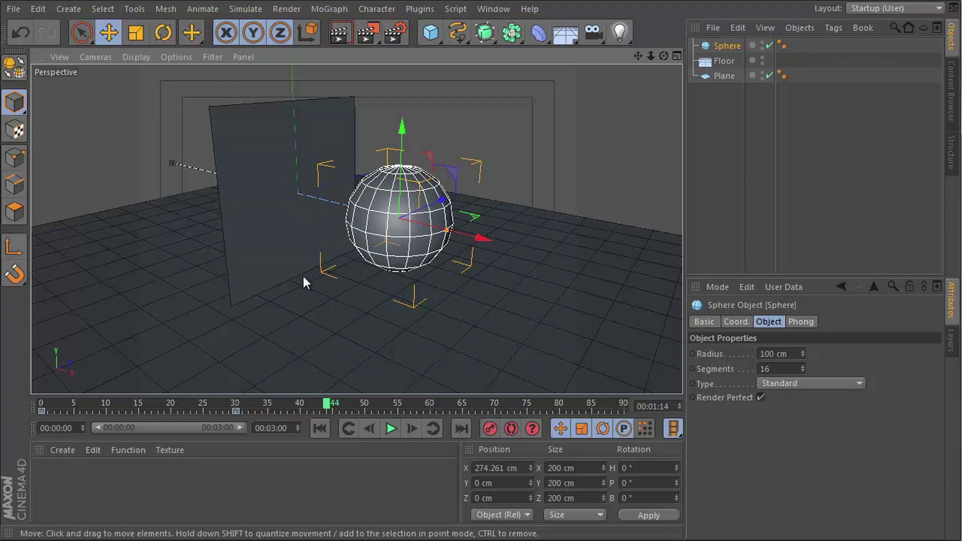
{"action": "left_click_drag", "start_coordinate": [284, 204], "coordinate": [307, 200], "text": "alt"}
{"action": "left_click", "coordinate": [317, 427]}
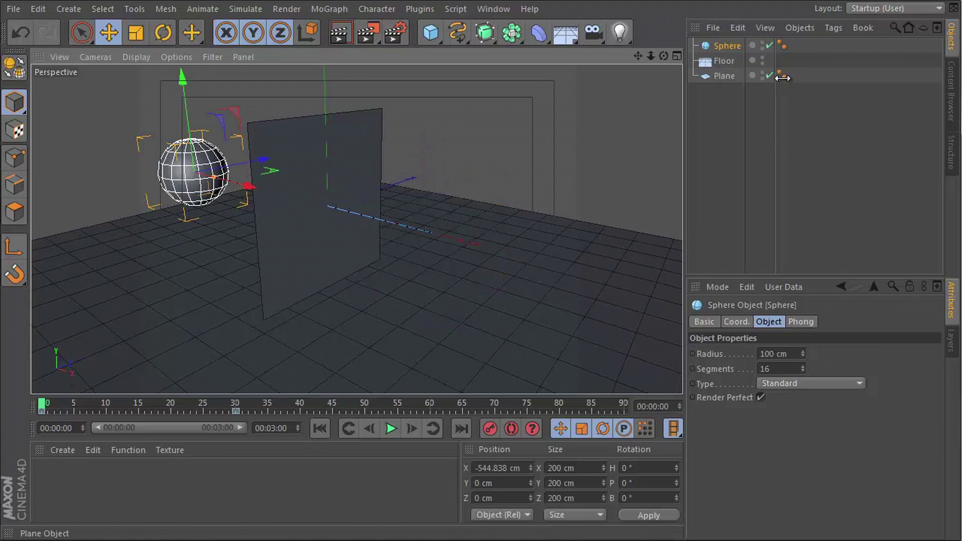
Make the Plane editable and switch to Polygons mode
{"action": "left_click", "coordinate": [721, 75]}
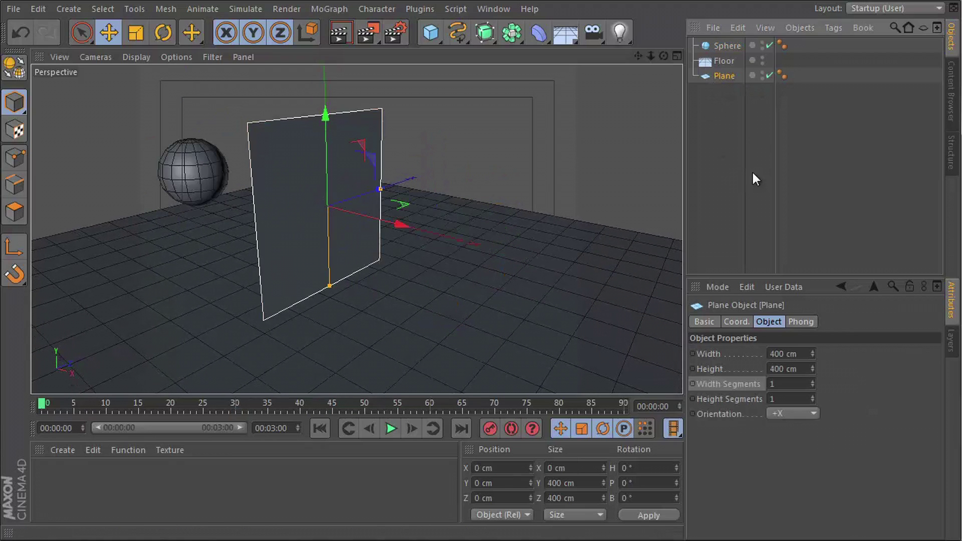
{"action": "right_click", "coordinate": [714, 76]}
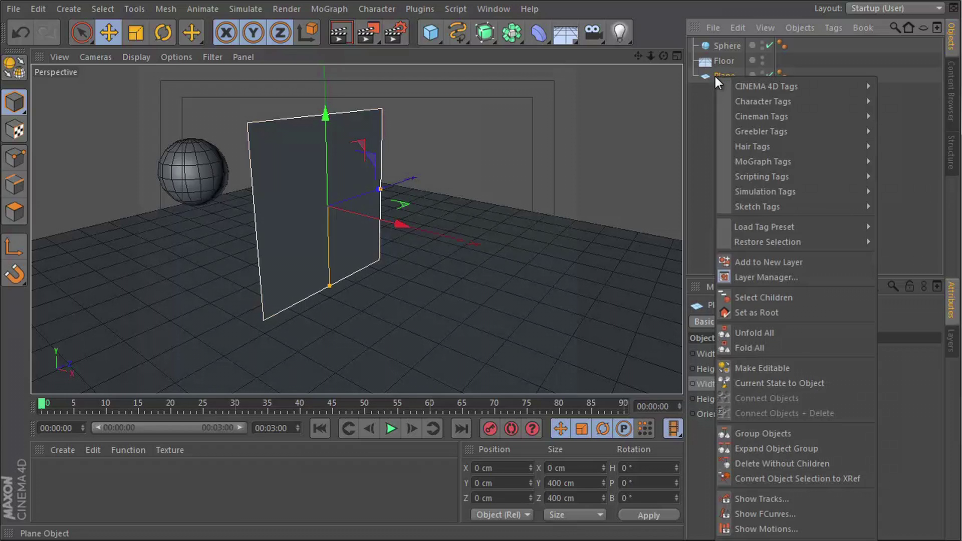
{"action": "left_click", "coordinate": [749, 367]}
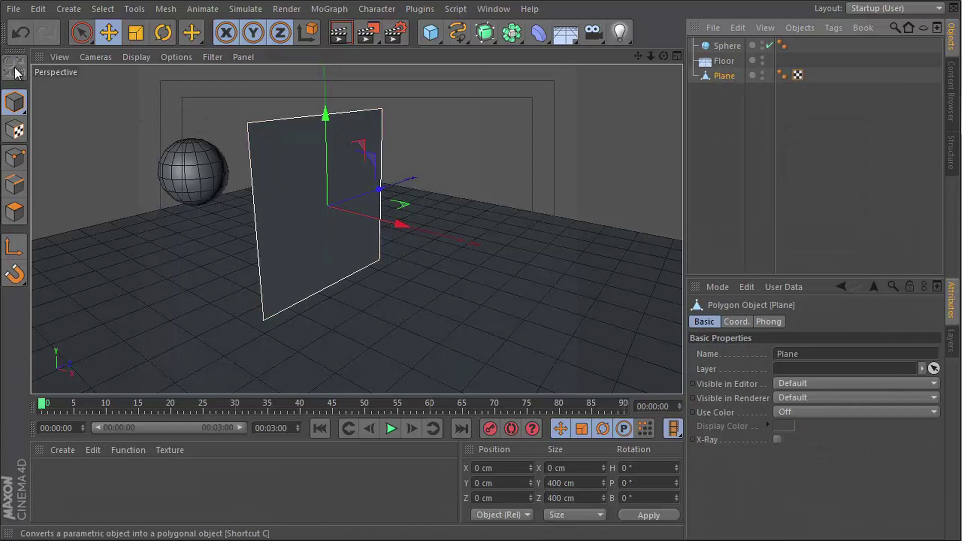
{"action": "middle_click_drag", "start_coordinate": [382, 189], "coordinate": [379, 209], "text": "alt"}
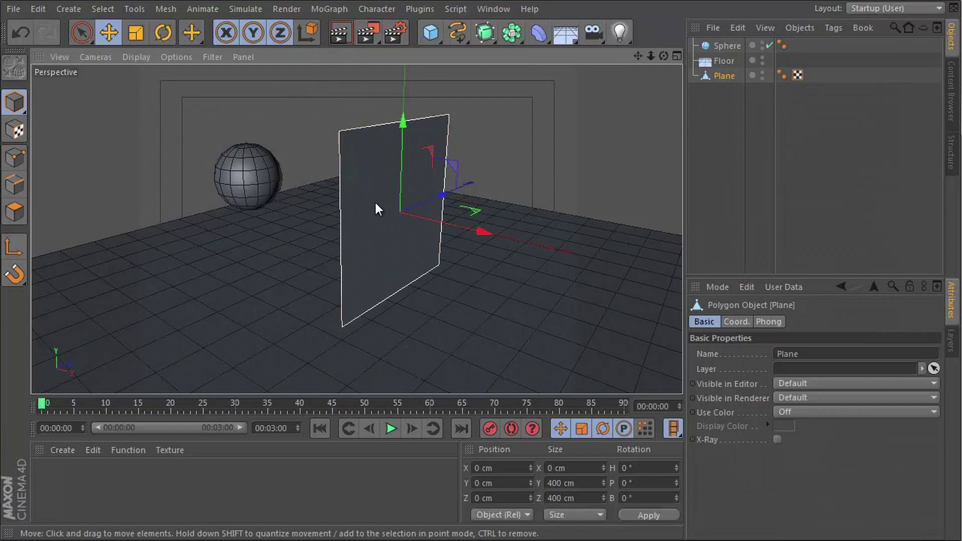
{"action": "left_click", "coordinate": [16, 216]}
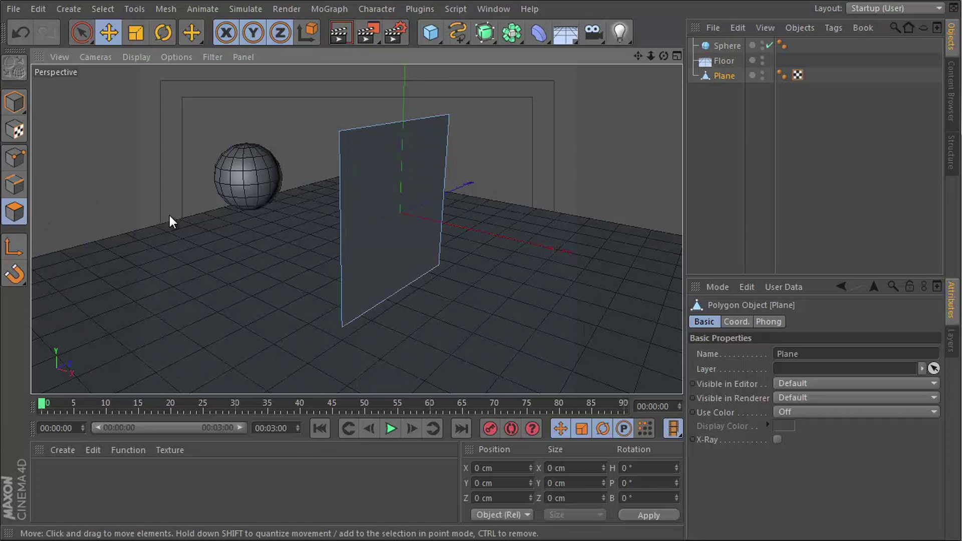
Slice the plane with six diagonal Knife line cuts
{"action": "right_click", "coordinate": [283, 221]}
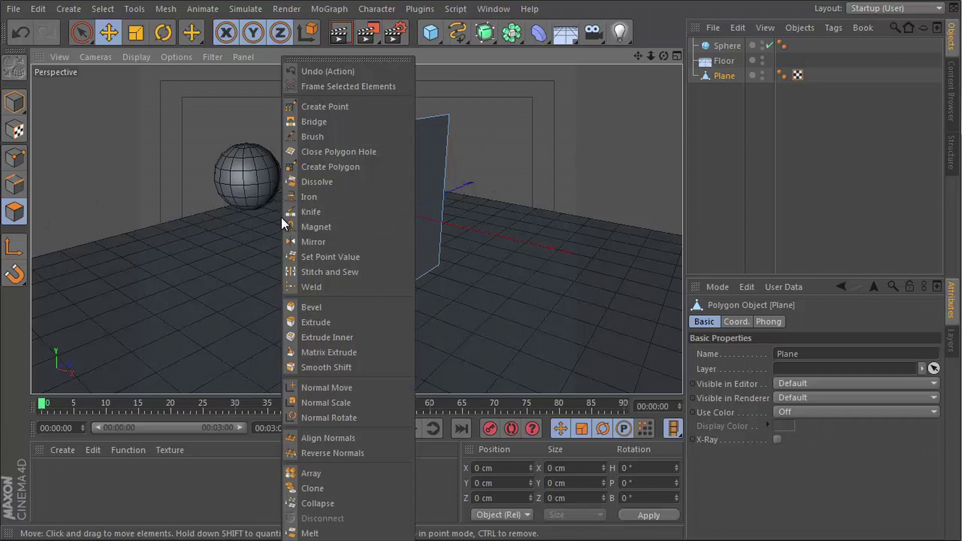
{"action": "left_click", "coordinate": [326, 211]}
{"action": "left_click_drag", "start_coordinate": [509, 104], "coordinate": [323, 205]}
{"action": "left_click_drag", "start_coordinate": [286, 100], "coordinate": [429, 329]}
{"action": "left_click_drag", "start_coordinate": [399, 95], "coordinate": [334, 256]}
{"action": "left_click_drag", "start_coordinate": [343, 117], "coordinate": [464, 294]}
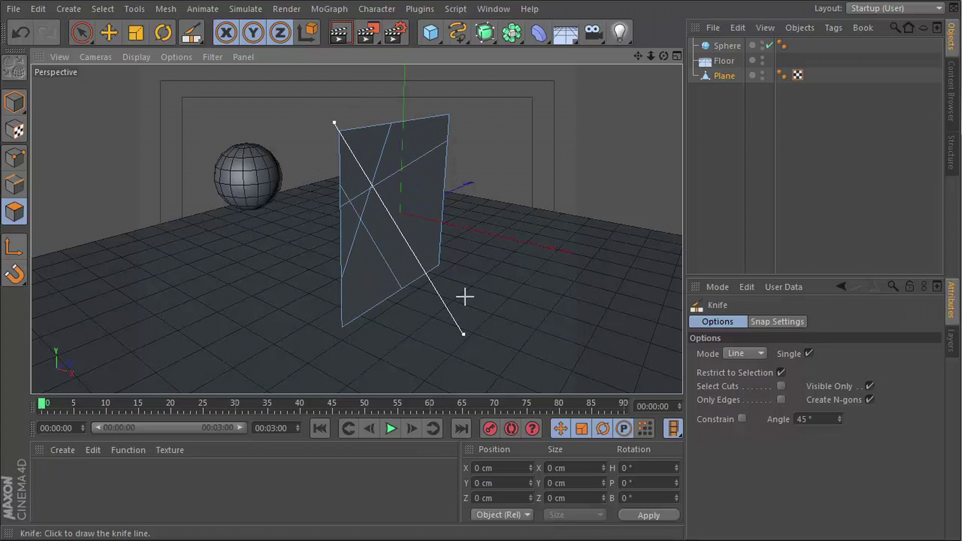
{"action": "left_click_drag", "start_coordinate": [481, 134], "coordinate": [329, 324]}
{"action": "left_click_drag", "start_coordinate": [435, 76], "coordinate": [368, 318]}
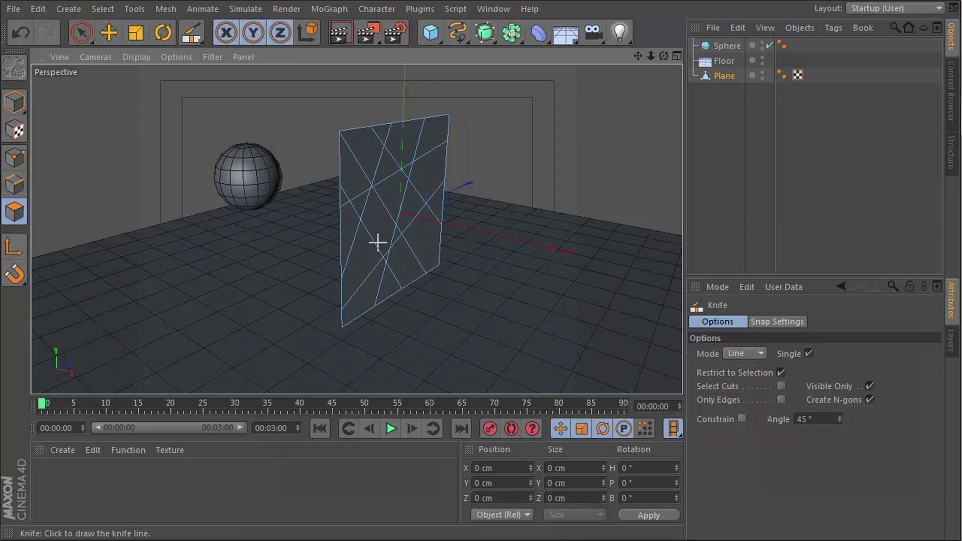
Select all polygons and Subdivide them once with Subdivision 1
{"action": "key", "text": "ctrl+a"}
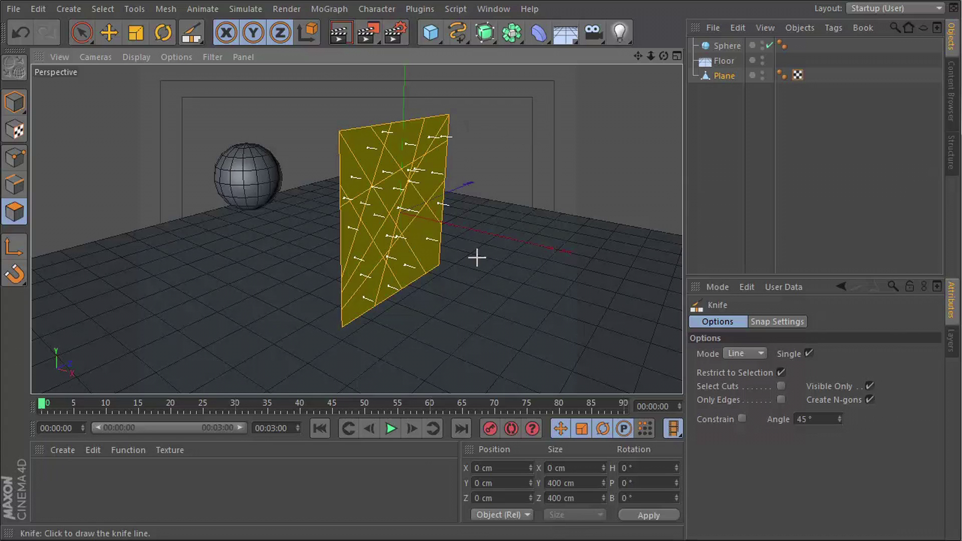
{"action": "right_click", "coordinate": [424, 211]}
{"action": "left_click", "coordinate": [546, 540]}
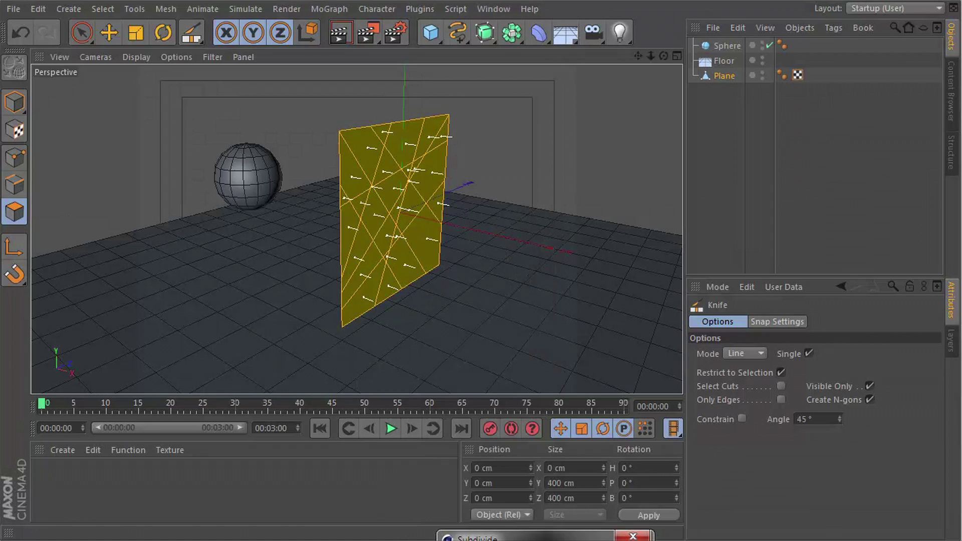
{"action": "left_click_drag", "start_coordinate": [501, 538], "coordinate": [546, 193]}
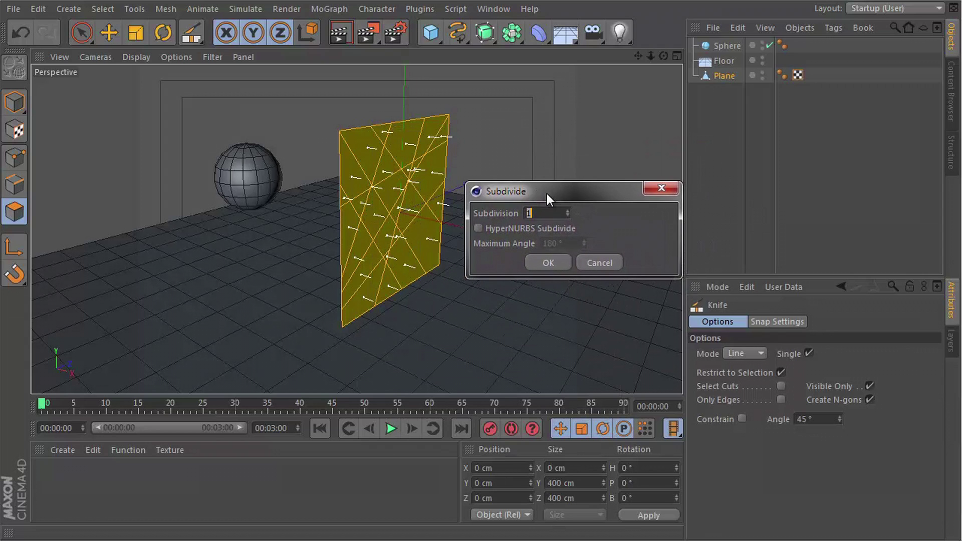
{"action": "left_click", "coordinate": [542, 259]}
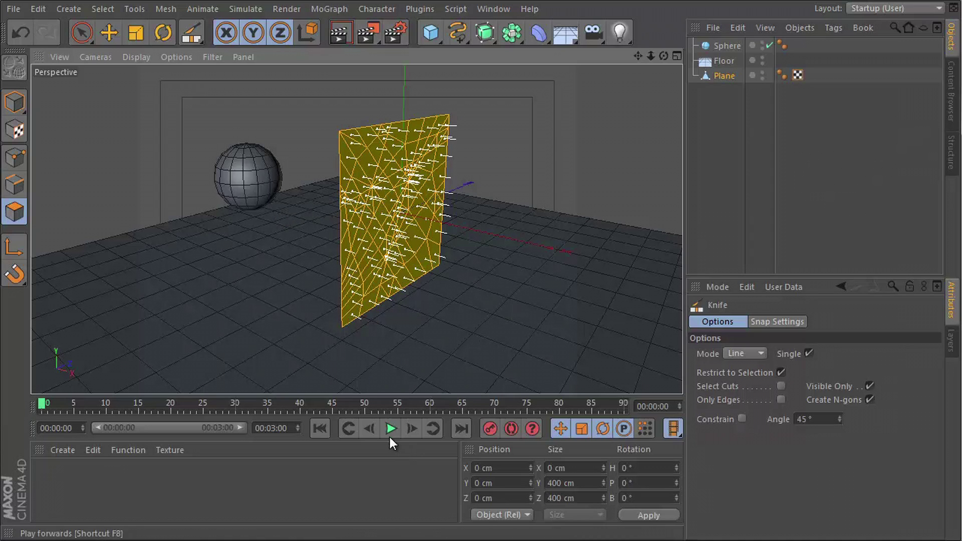
Add a MoGraph Fracture object and nest the Plane under it
{"action": "left_click", "coordinate": [319, 8]}
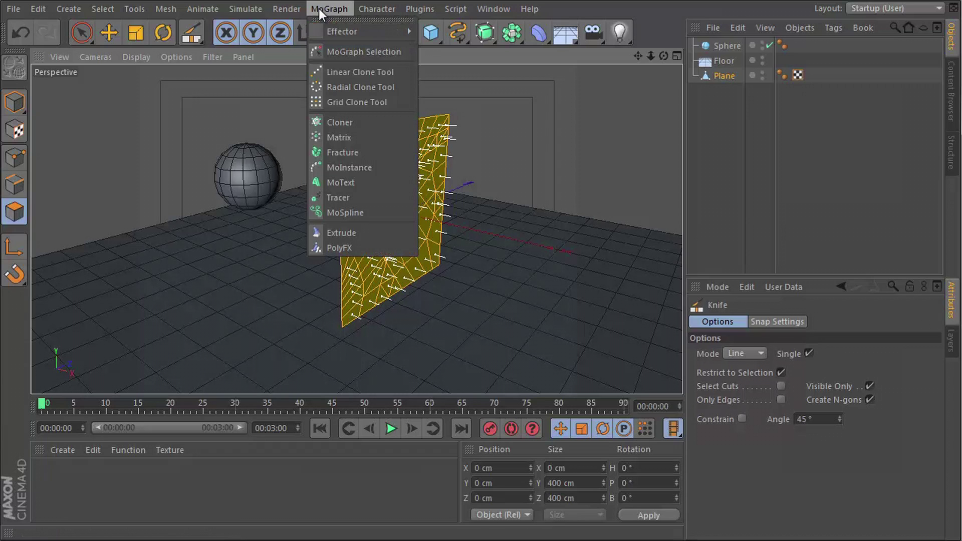
{"action": "left_click", "coordinate": [344, 151]}
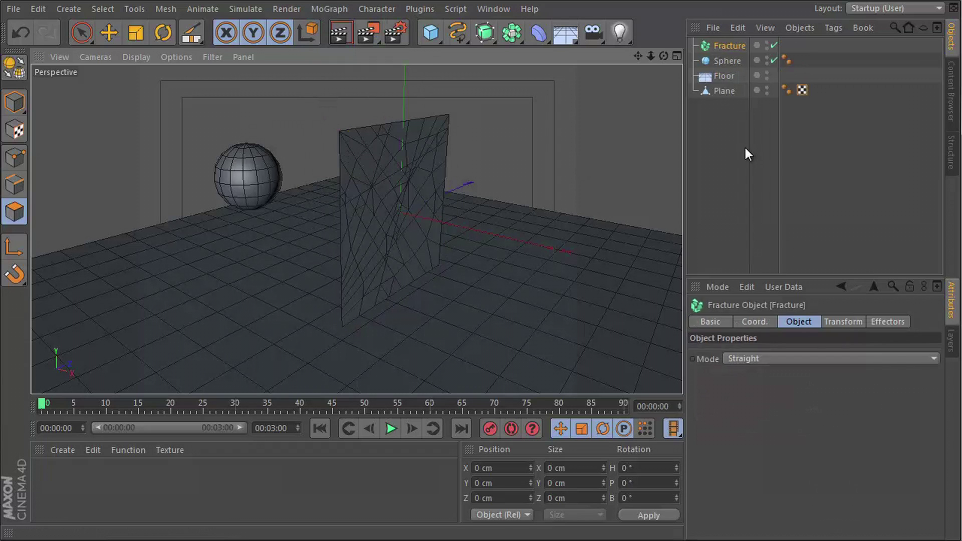
{"action": "left_click", "coordinate": [717, 90]}
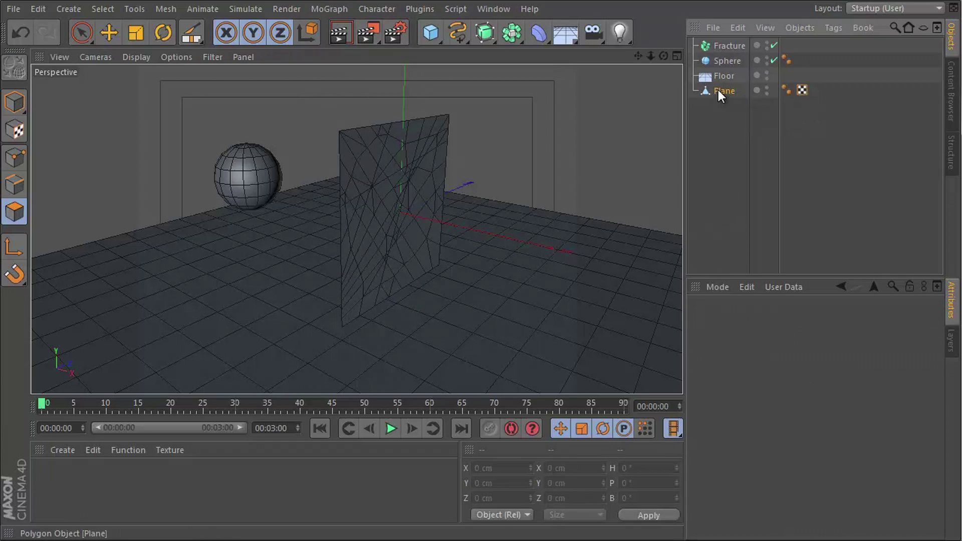
{"action": "left_click_drag", "start_coordinate": [721, 45], "coordinate": [720, 46]}
{"action": "left_click", "coordinate": [722, 45]}
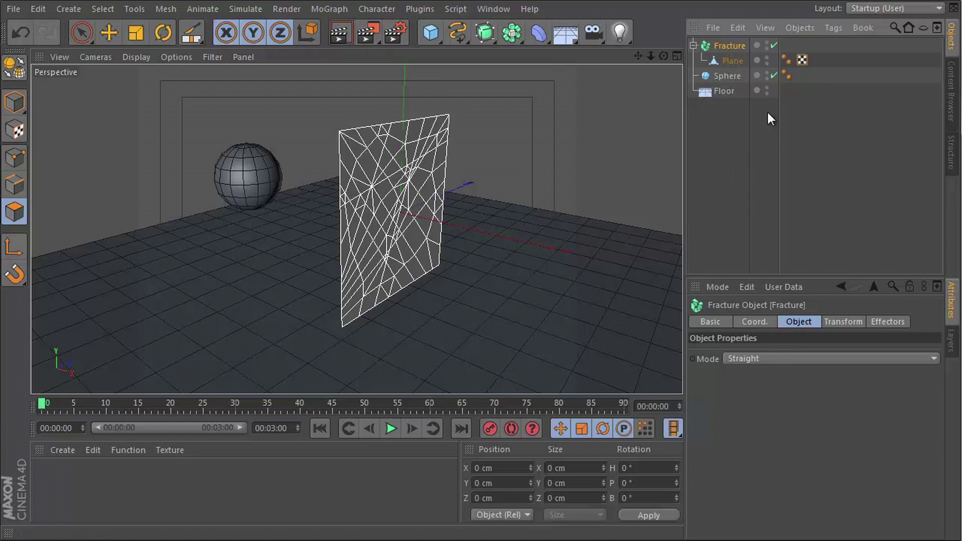
Change the Fracture object's Mode from Straight to Explode Segments
{"action": "left_click", "coordinate": [753, 359]}
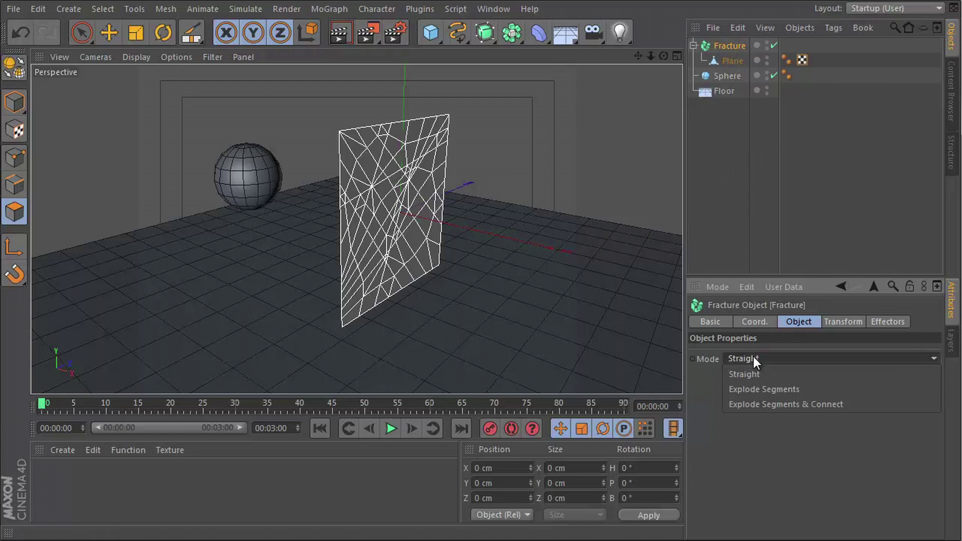
{"action": "left_click", "coordinate": [761, 389]}
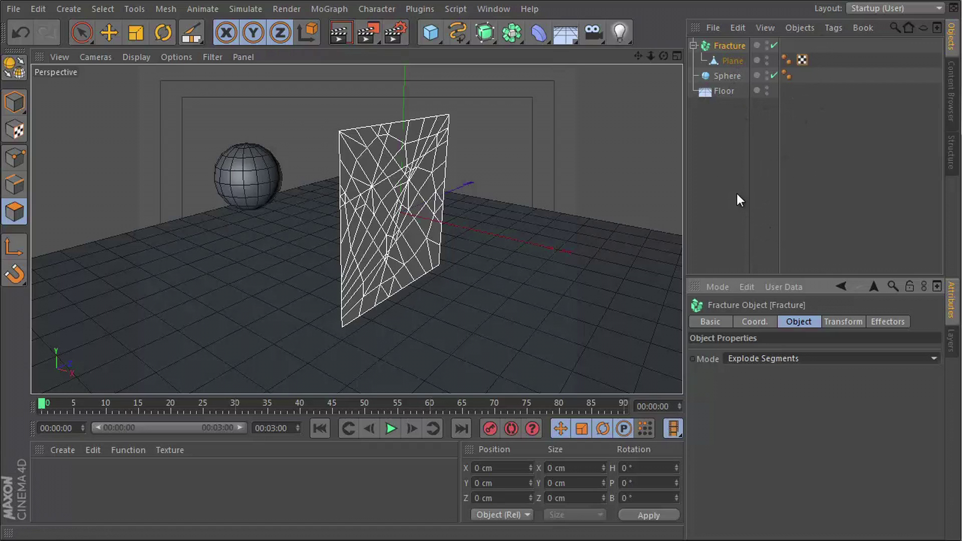
{"action": "right_click", "coordinate": [725, 90]}
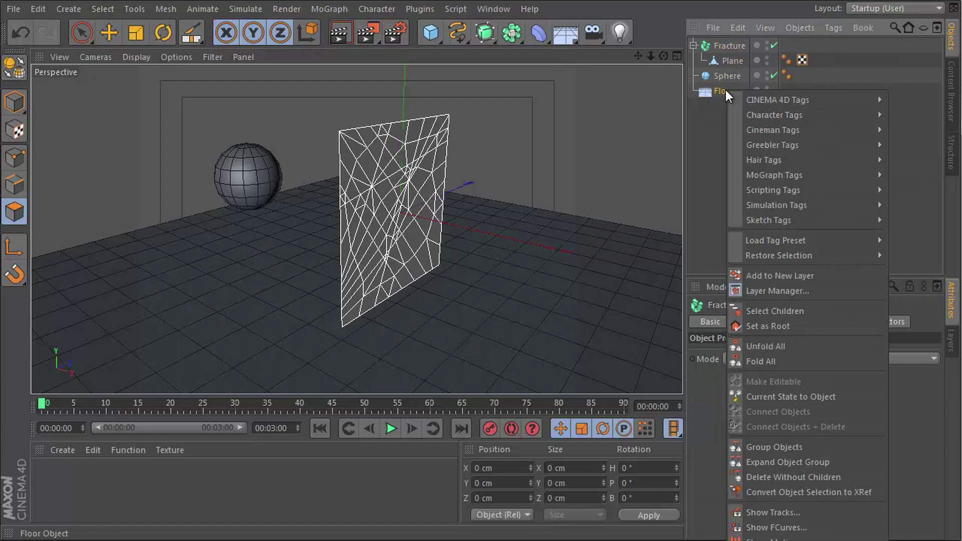
Tag the Floor as Collider Body and give Fracture and Sphere Rigid Body tags
{"action": "mouse_move", "coordinate": [775, 203]}
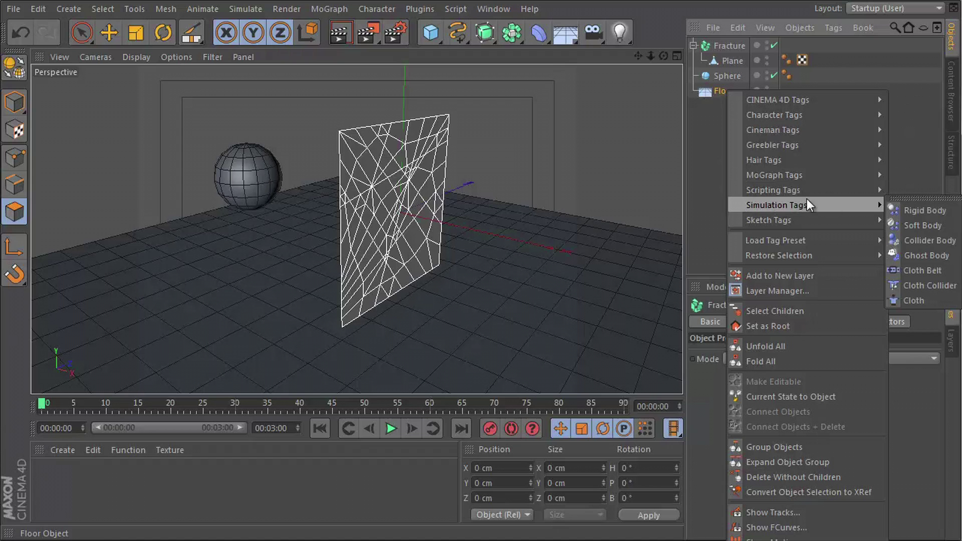
{"action": "left_click", "coordinate": [929, 241]}
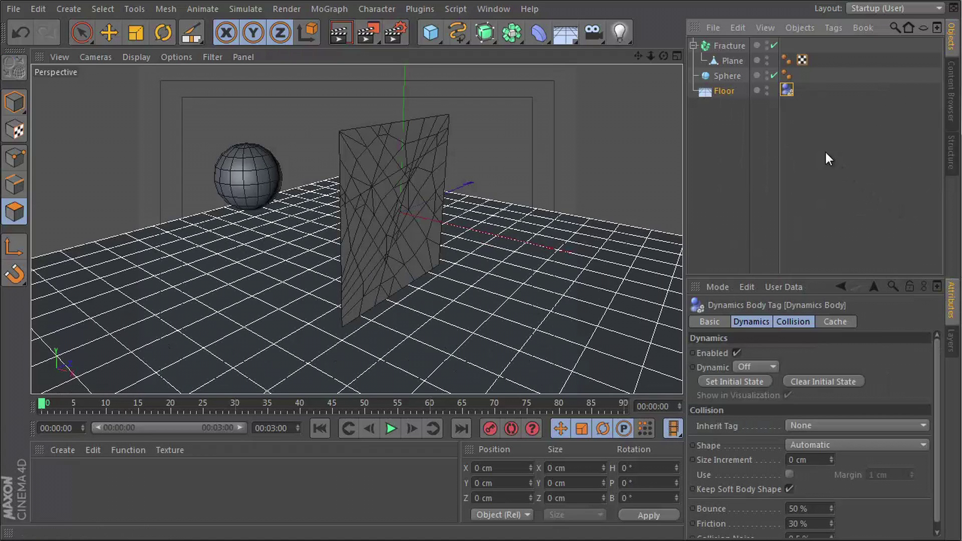
{"action": "left_click", "coordinate": [731, 43]}
{"action": "right_click", "coordinate": [725, 43]}
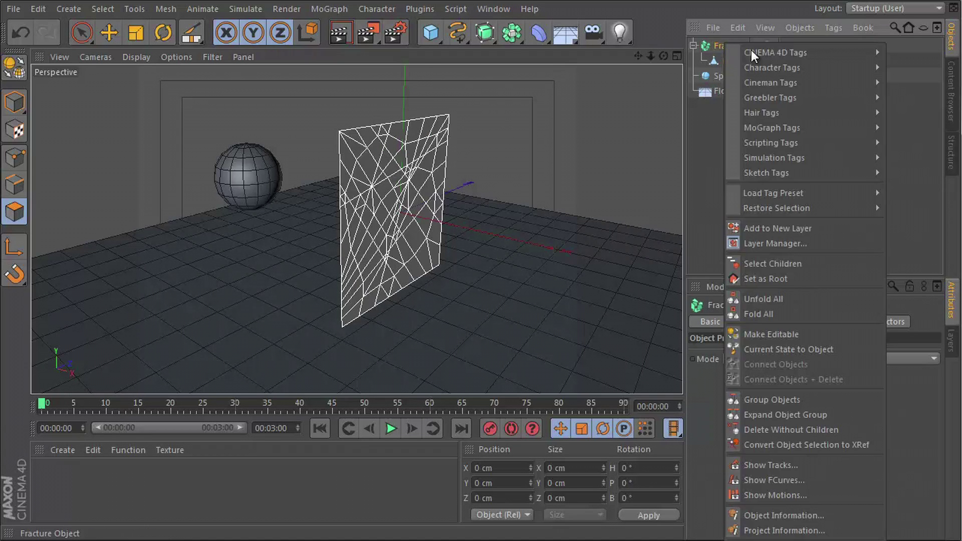
{"action": "mouse_move", "coordinate": [792, 156]}
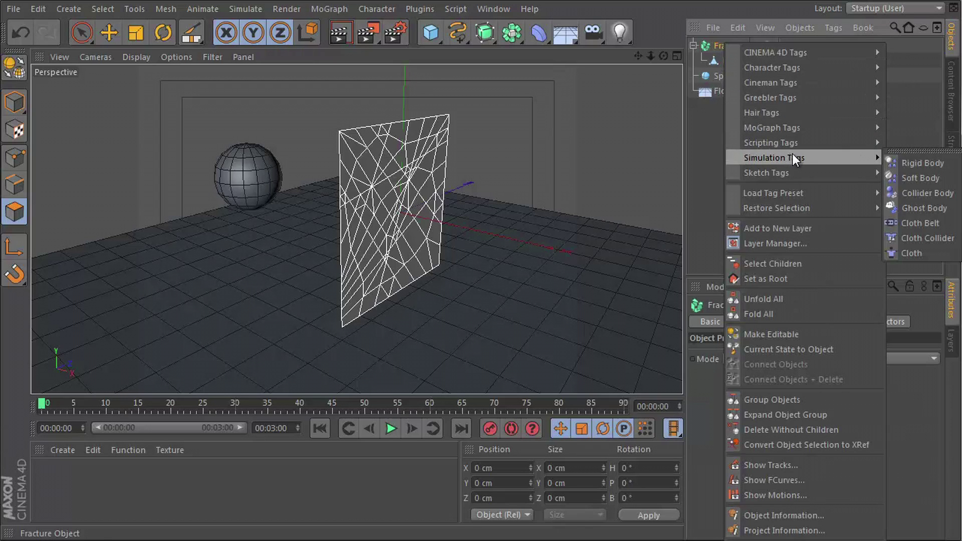
{"action": "left_click", "coordinate": [907, 162]}
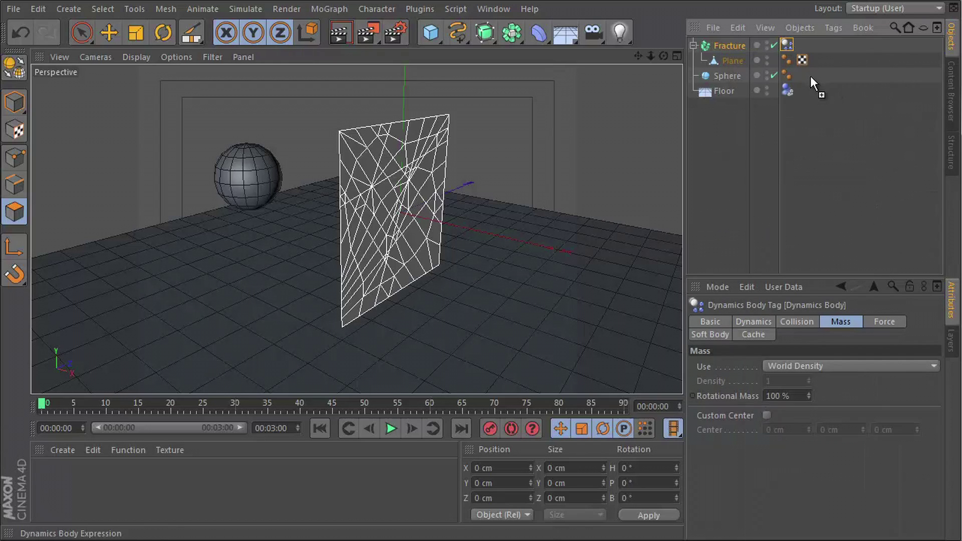
{"action": "left_click_drag", "start_coordinate": [803, 78], "coordinate": [803, 81], "text": "ctrl"}
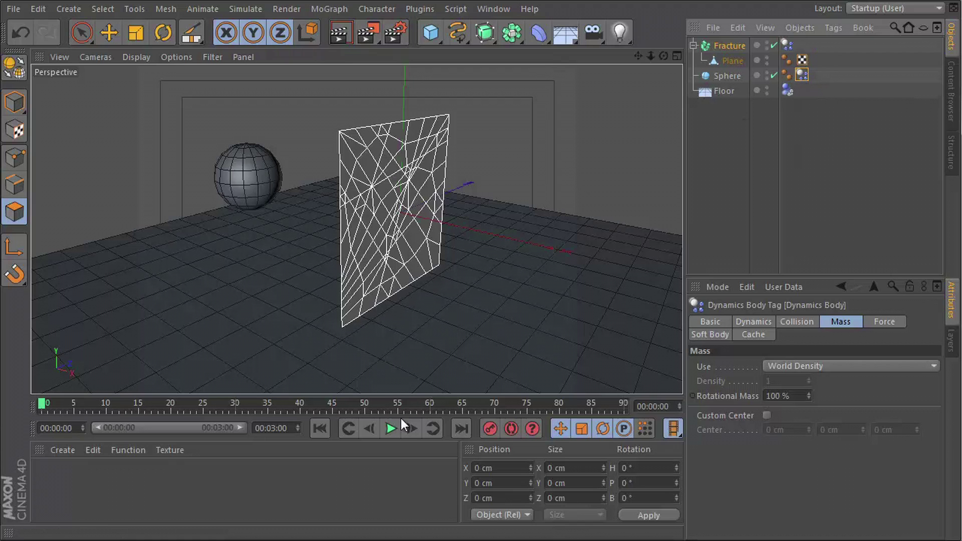
Play the simulation, stop it, and rewind to frame 0
{"action": "left_click", "coordinate": [388, 430]}
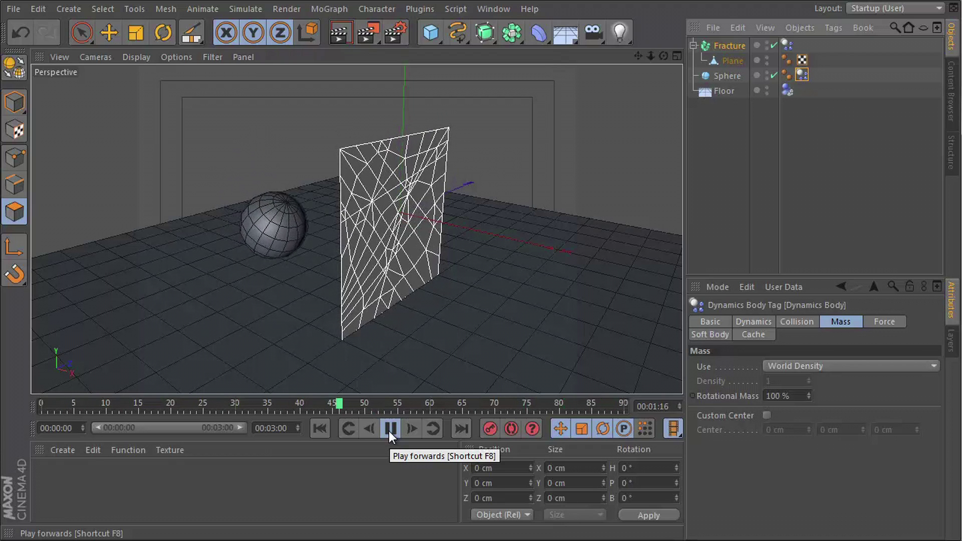
{"action": "left_click", "coordinate": [390, 429]}
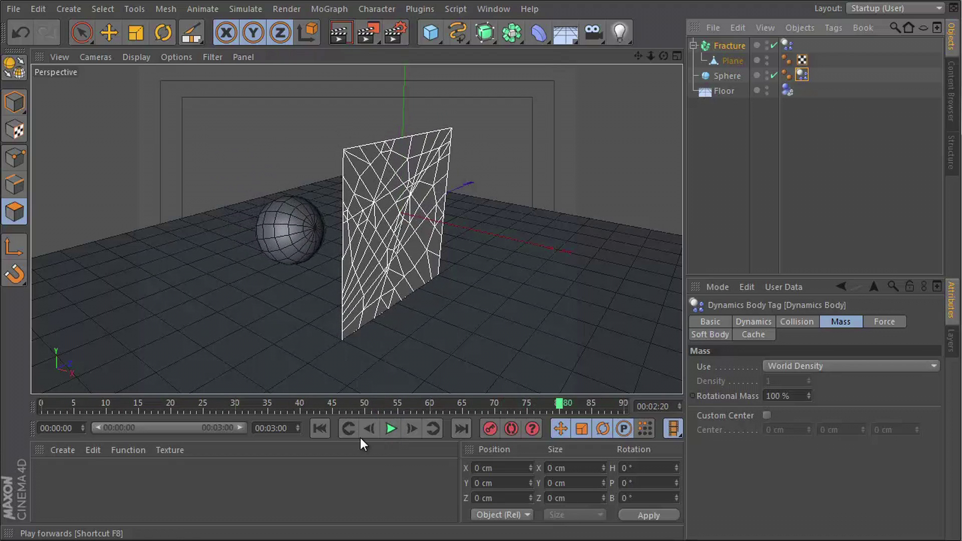
{"action": "left_click", "coordinate": [317, 428]}
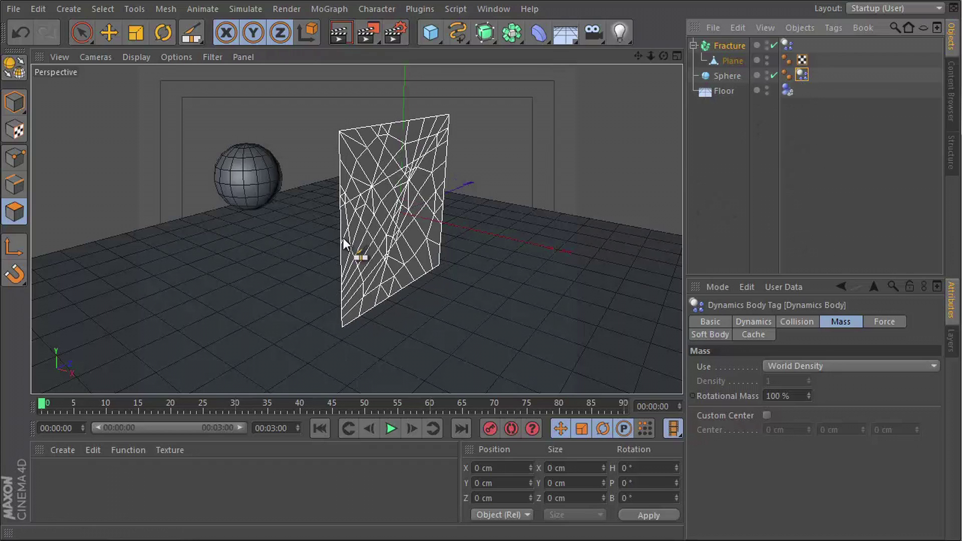
{"action": "left_click", "coordinate": [757, 322]}
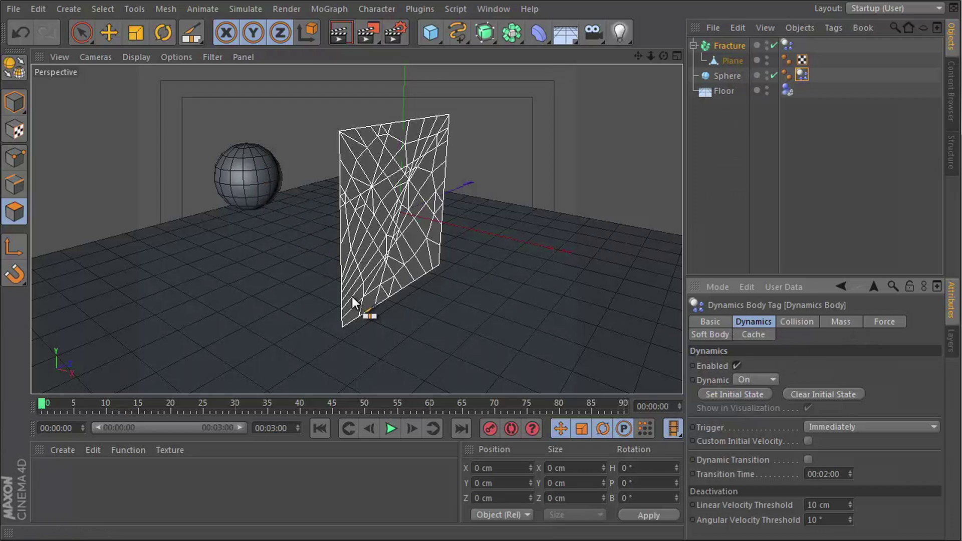
Set the Sphere tag's Dynamic to Off, test-play the simulation, and rewind to start
{"action": "left_click", "coordinate": [743, 381]}
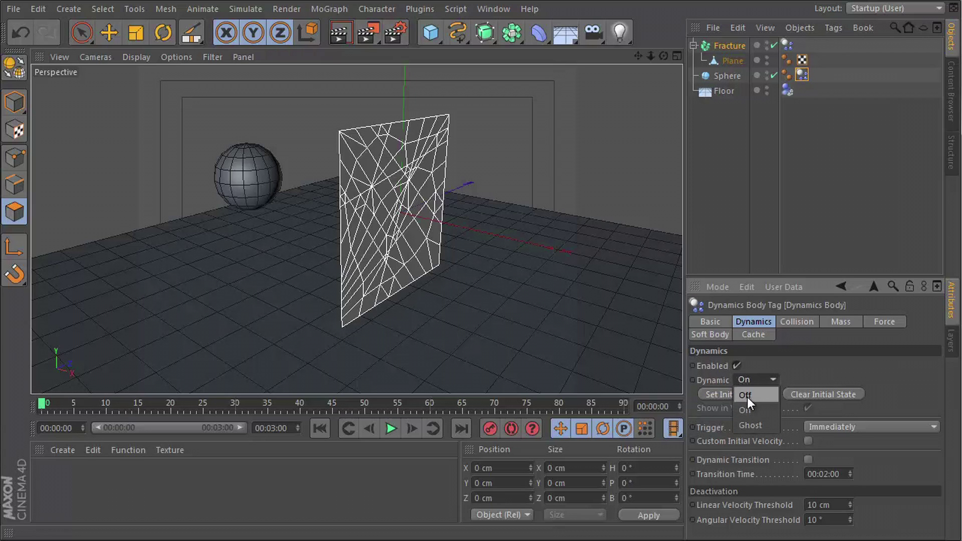
{"action": "left_click", "coordinate": [747, 395]}
{"action": "left_click", "coordinate": [394, 428]}
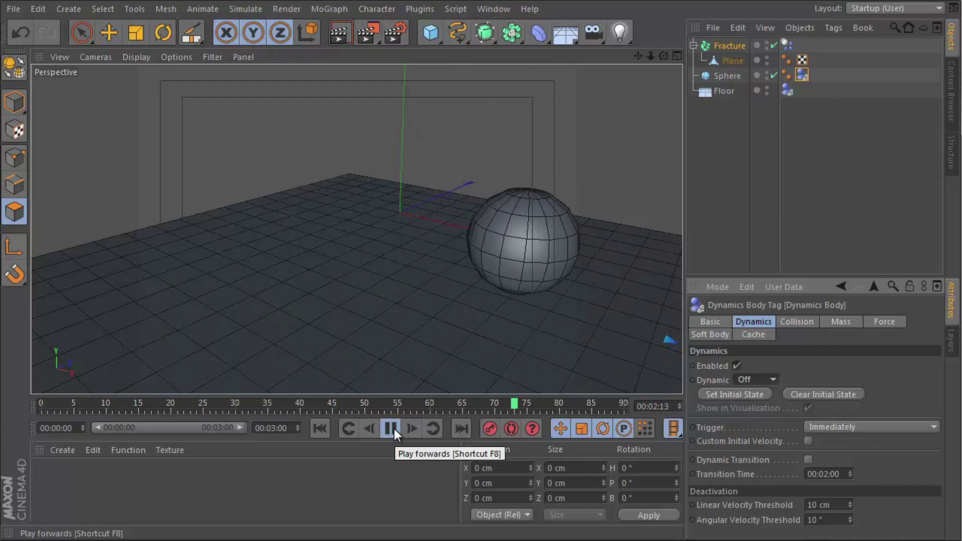
{"action": "left_click", "coordinate": [320, 428]}
{"action": "left_click", "coordinate": [391, 429]}
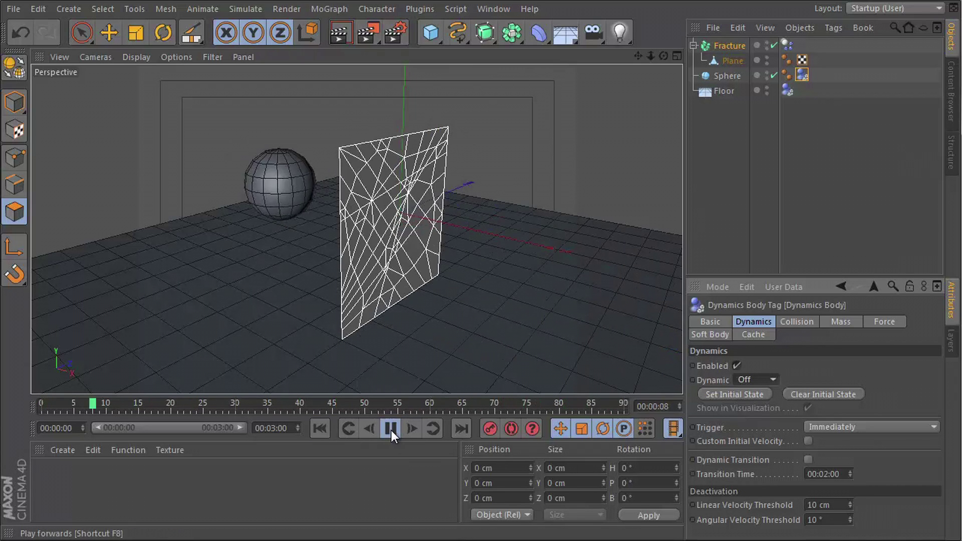
{"action": "left_click", "coordinate": [390, 430]}
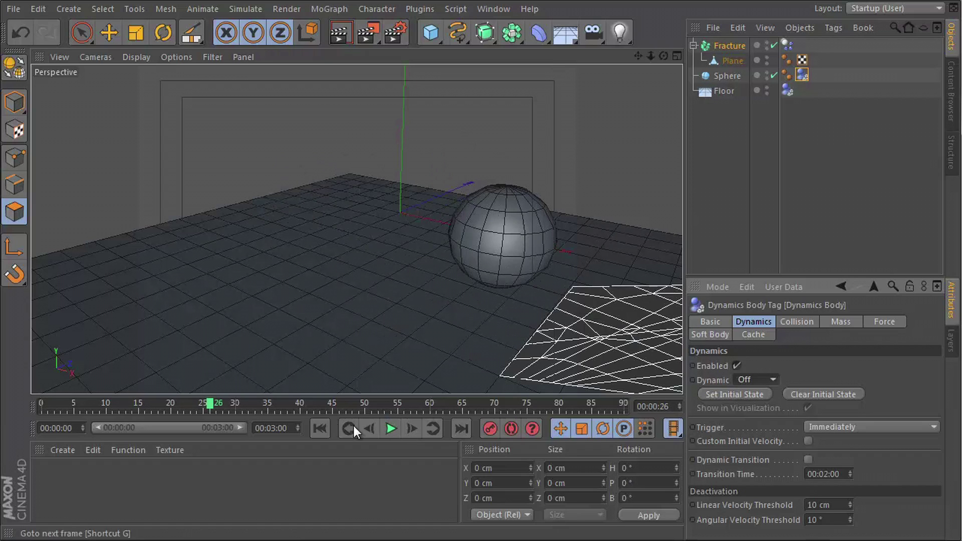
{"action": "left_click", "coordinate": [321, 425]}
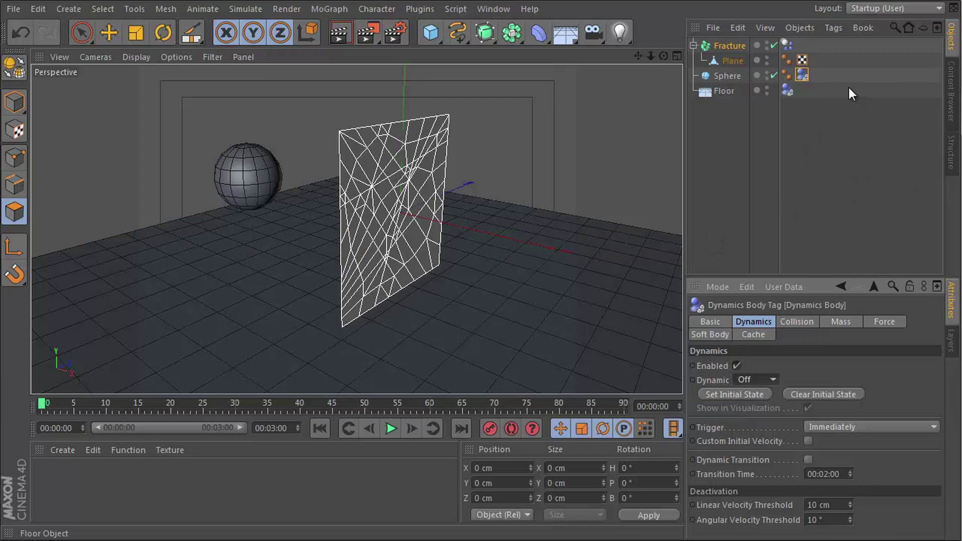
Disconnect the plane's polygons into separate pieces with Preserve Groups turned off
{"action": "left_click", "coordinate": [732, 59]}
{"action": "key", "text": "k"}
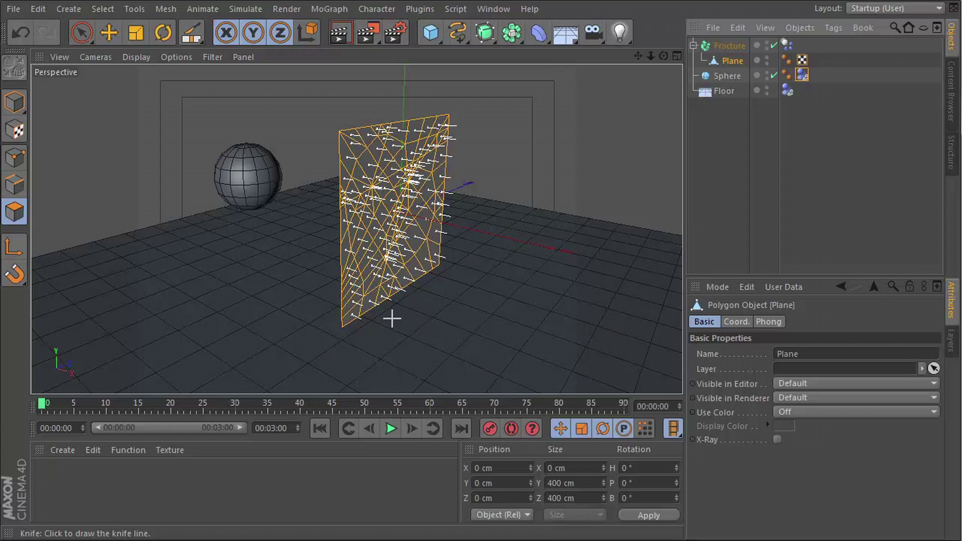
{"action": "right_click", "coordinate": [383, 219]}
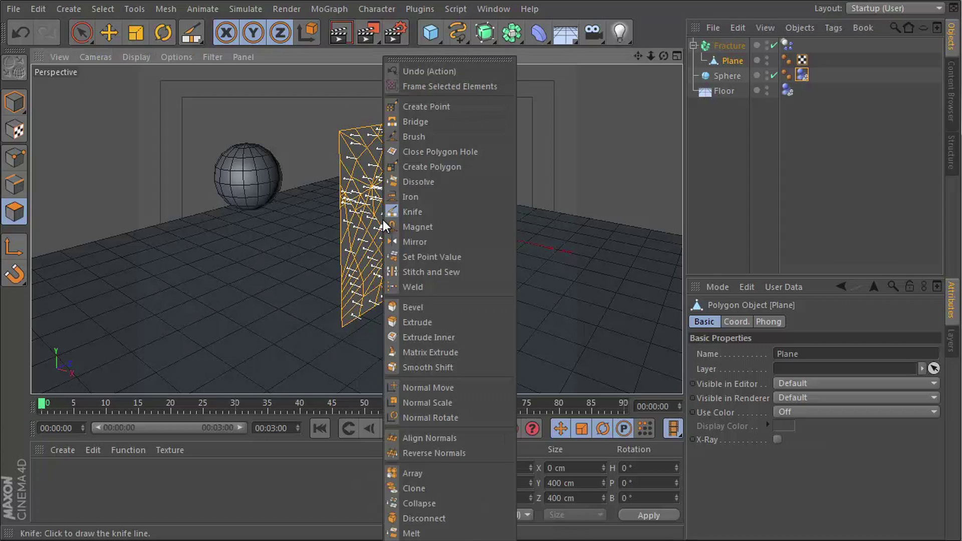
{"action": "left_click", "coordinate": [440, 519]}
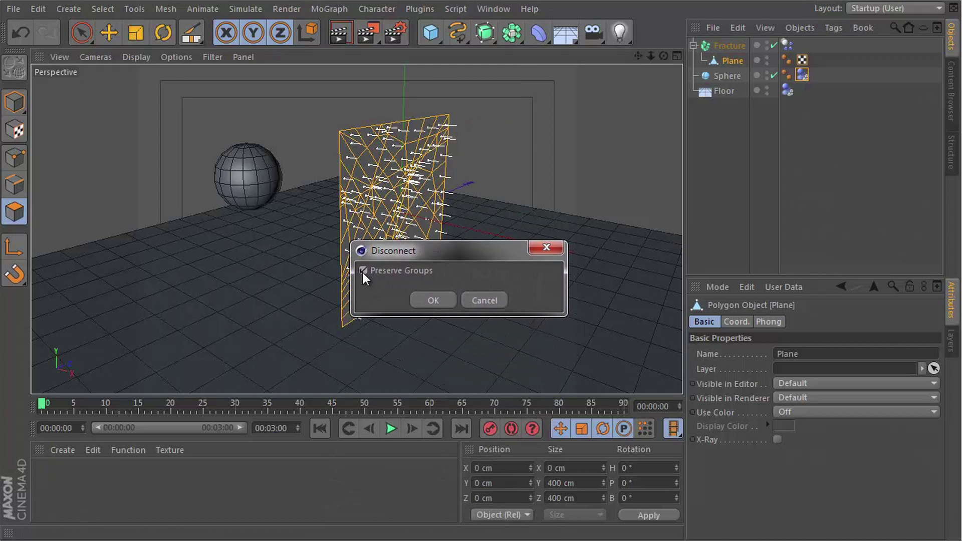
{"action": "left_click", "coordinate": [362, 271]}
{"action": "left_click", "coordinate": [433, 300]}
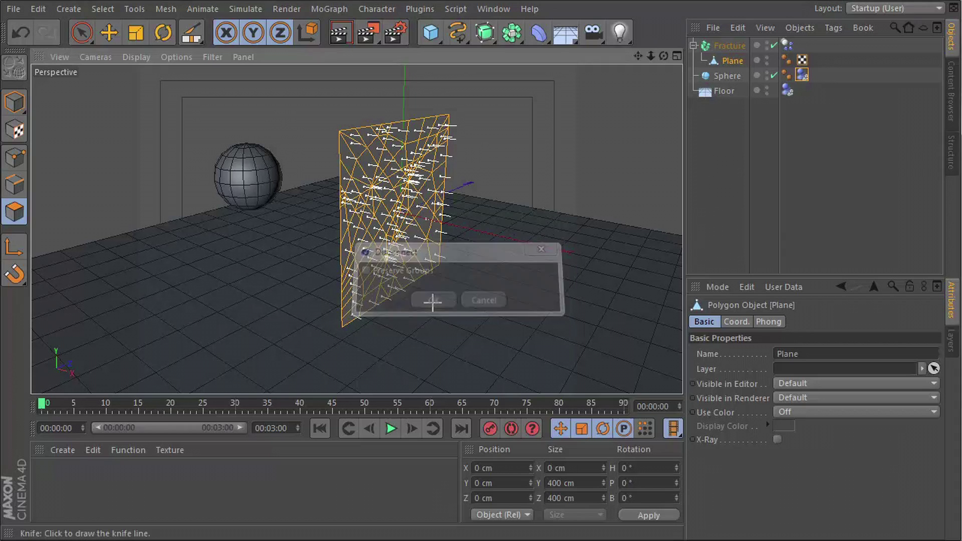
Test-play the simulation, then rewind it to frame 0
{"action": "left_click", "coordinate": [390, 428]}
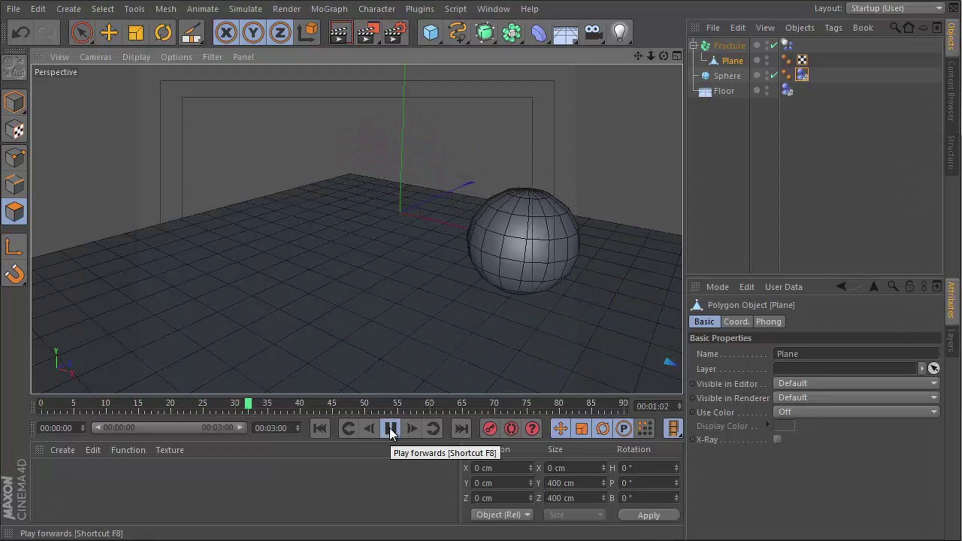
{"action": "left_click", "coordinate": [389, 427]}
{"action": "left_click", "coordinate": [318, 428]}
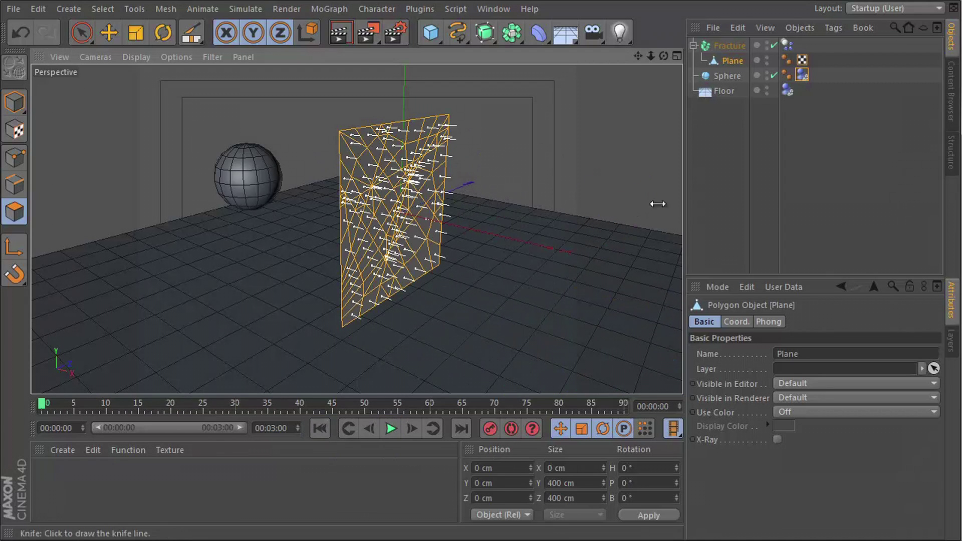
Set the Fracture Dynamics Body's collision Individual Elements to All
{"action": "left_click", "coordinate": [786, 44]}
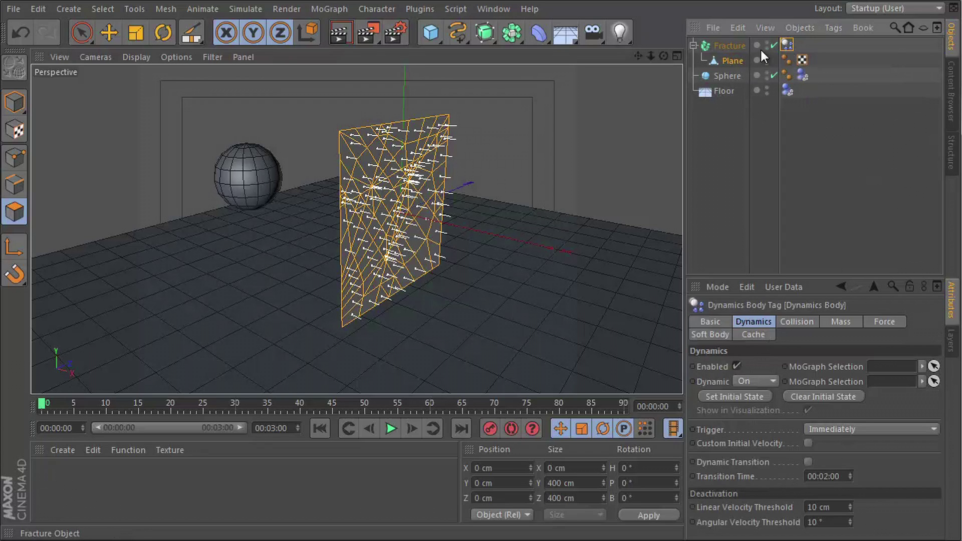
{"action": "left_click", "coordinate": [795, 320]}
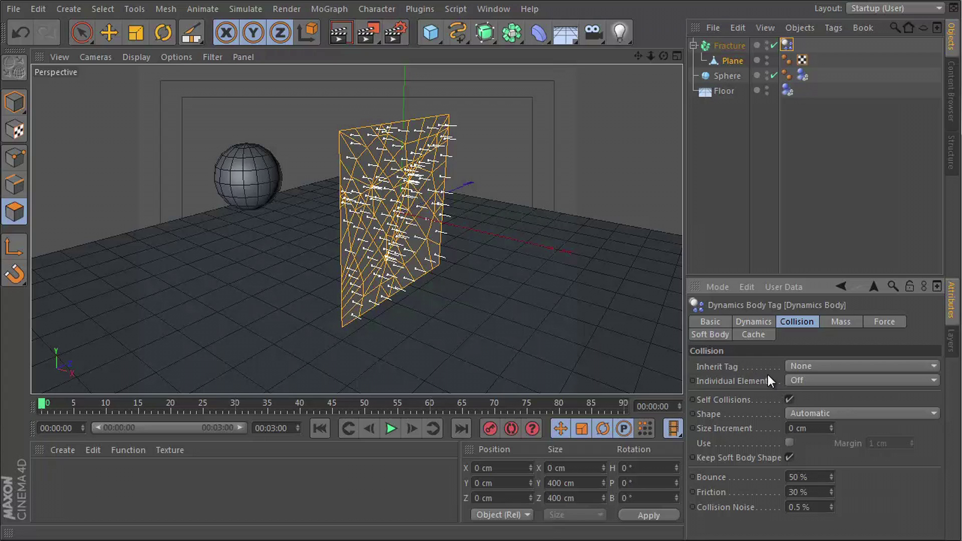
{"action": "left_click", "coordinate": [807, 379]}
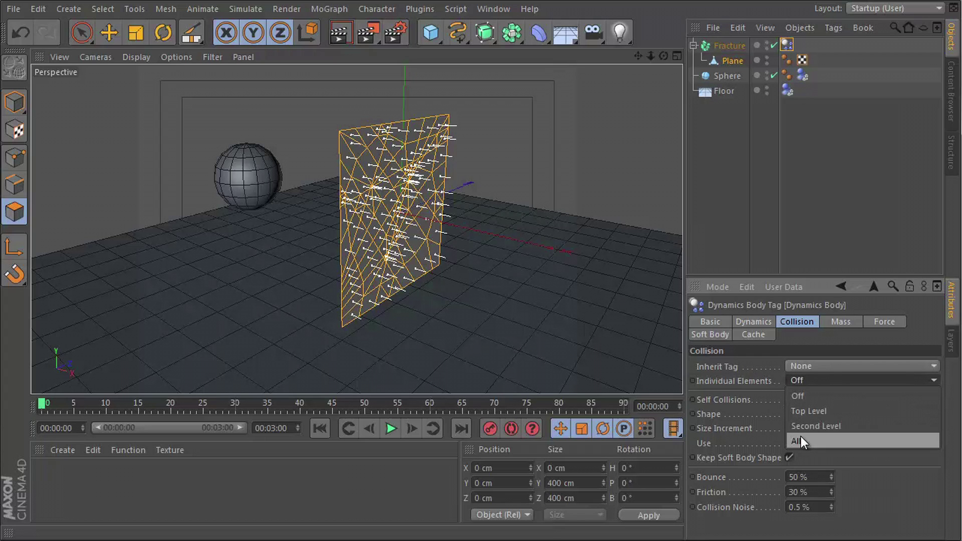
{"action": "left_click", "coordinate": [801, 440]}
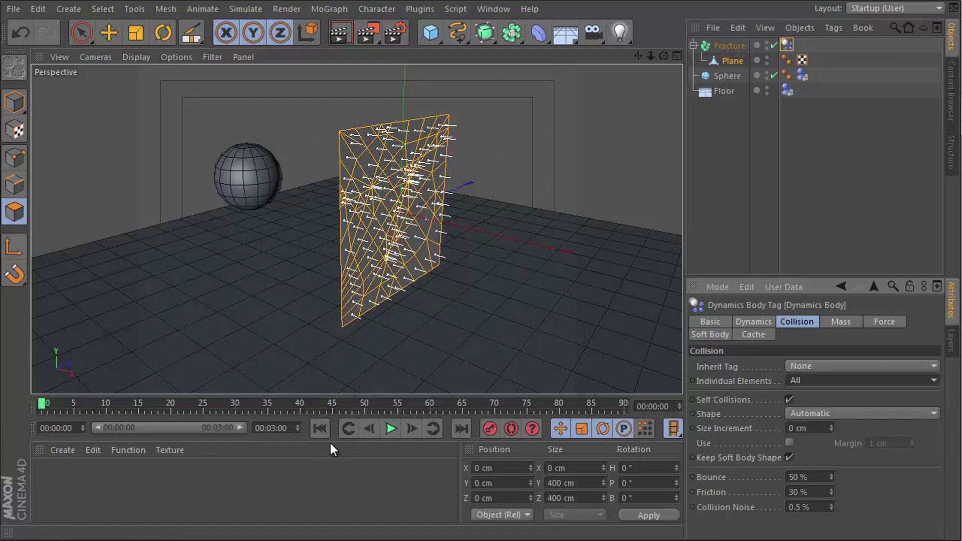
Replay the simulation several times, deselecting the plane, to watch it shatter into shards
{"action": "left_click", "coordinate": [391, 432]}
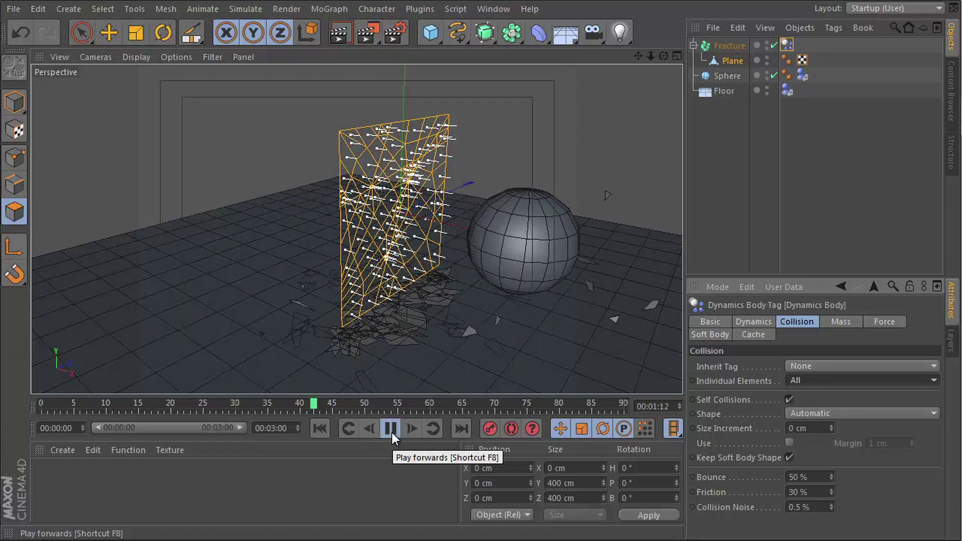
{"action": "left_click", "coordinate": [391, 435]}
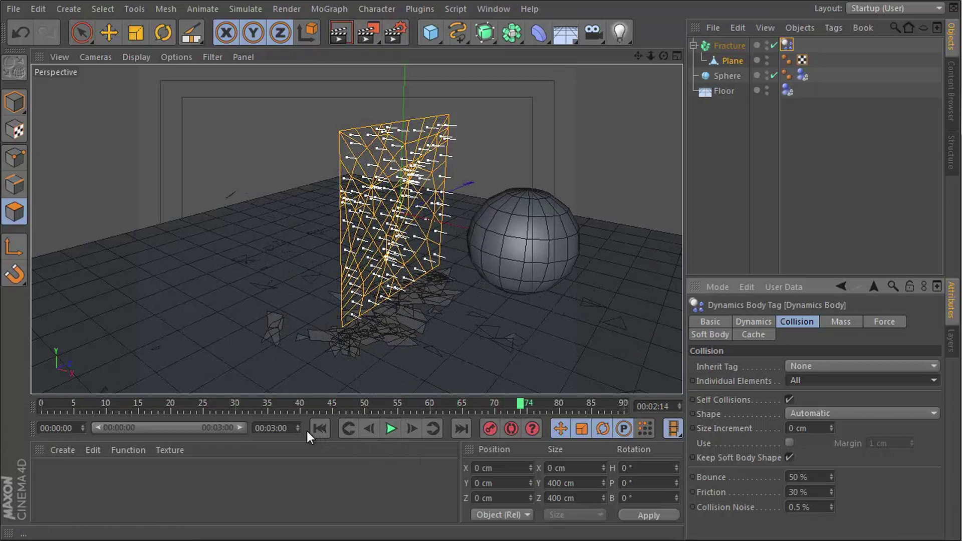
{"action": "left_click", "coordinate": [315, 428]}
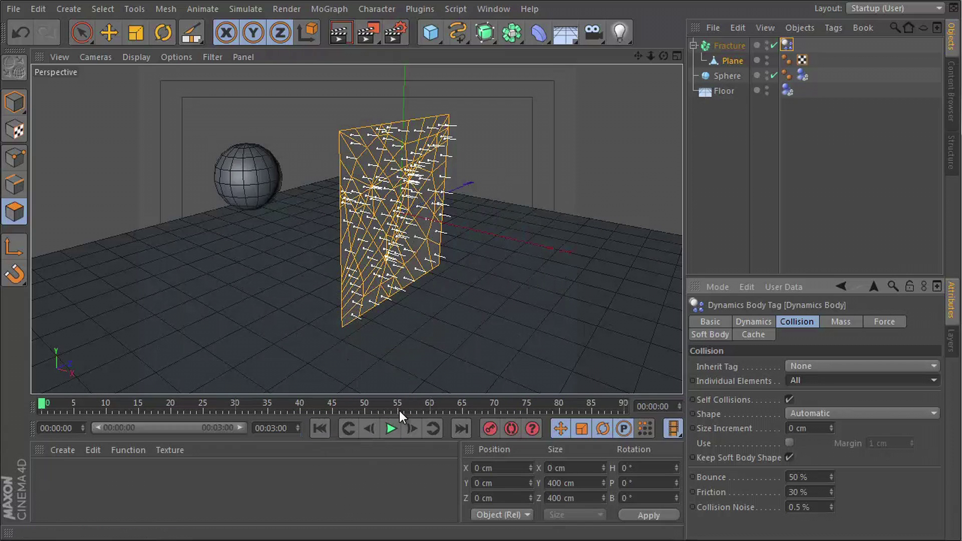
{"action": "left_click", "coordinate": [391, 429]}
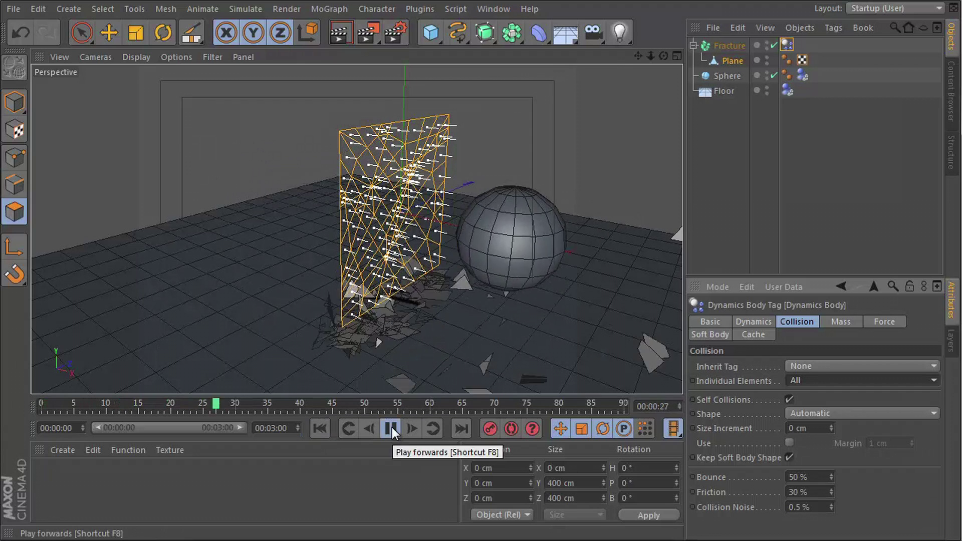
{"action": "left_click", "coordinate": [392, 428]}
{"action": "left_click", "coordinate": [82, 33]}
{"action": "left_click", "coordinate": [695, 79]}
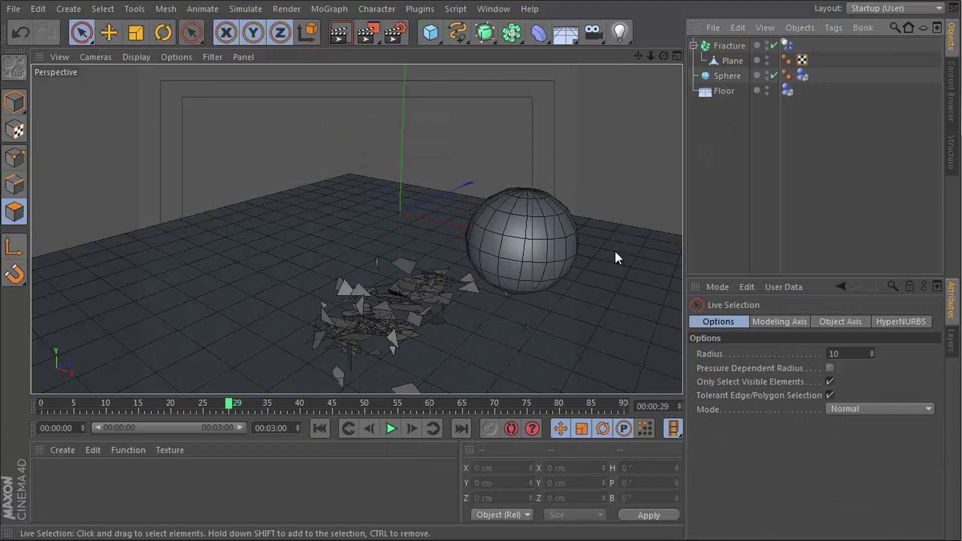
{"action": "left_click", "coordinate": [320, 429]}
{"action": "left_click", "coordinate": [389, 429]}
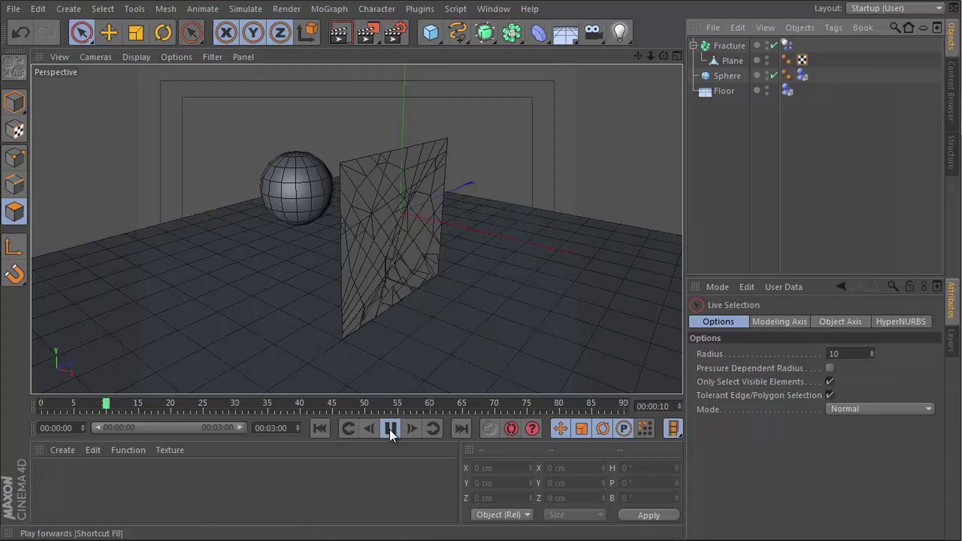
{"action": "left_click", "coordinate": [389, 429]}
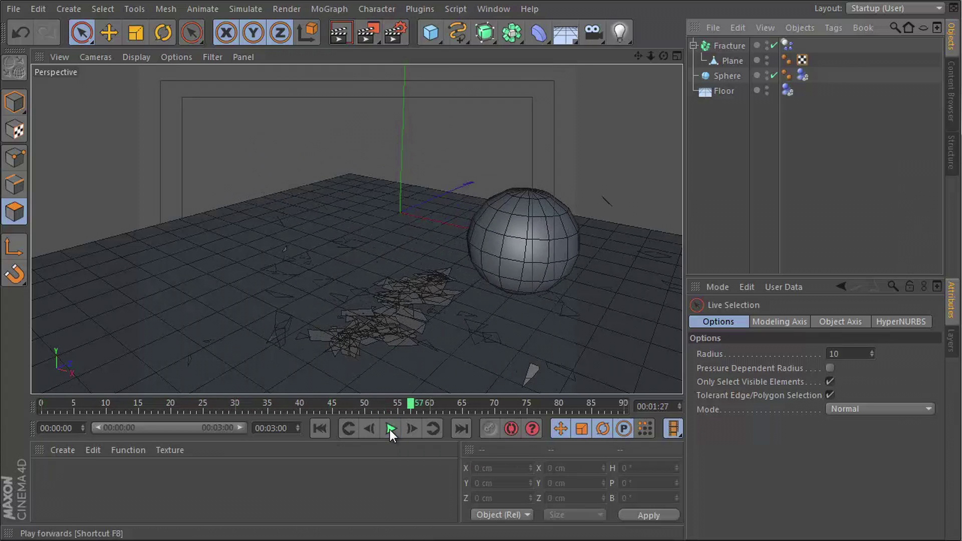
List the Dynamics Body Trigger options: Immediately, At Velocity Peak and On Collision
{"action": "left_click", "coordinate": [787, 45]}
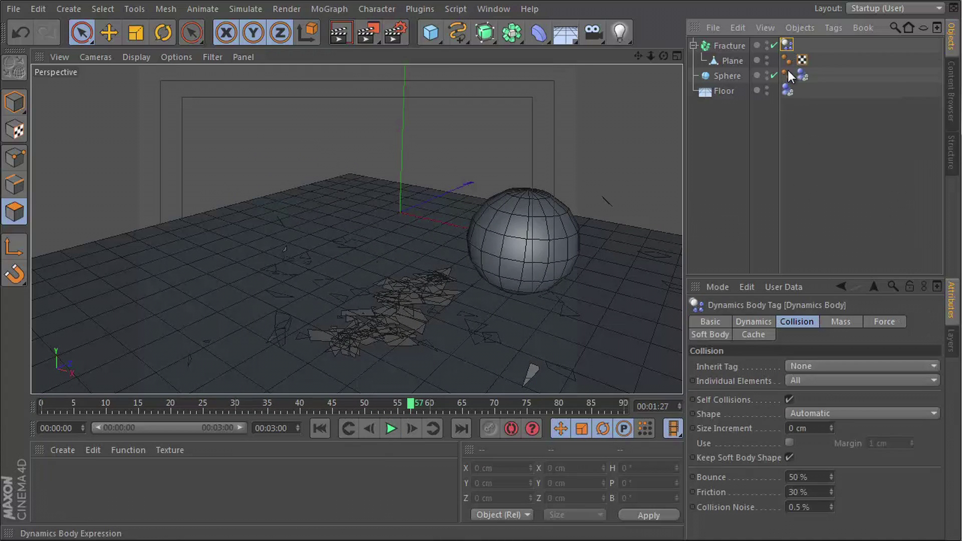
{"action": "left_click", "coordinate": [759, 322]}
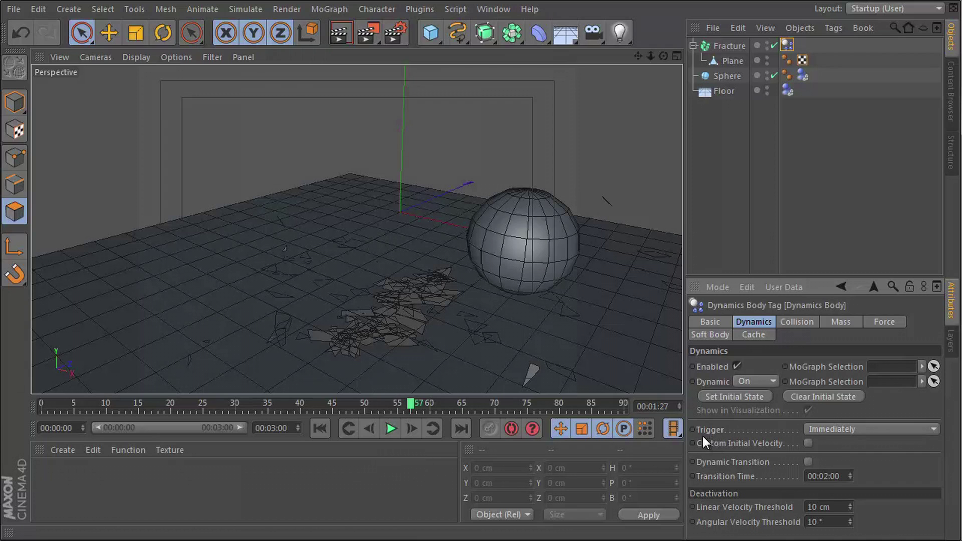
{"action": "left_click", "coordinate": [814, 432]}
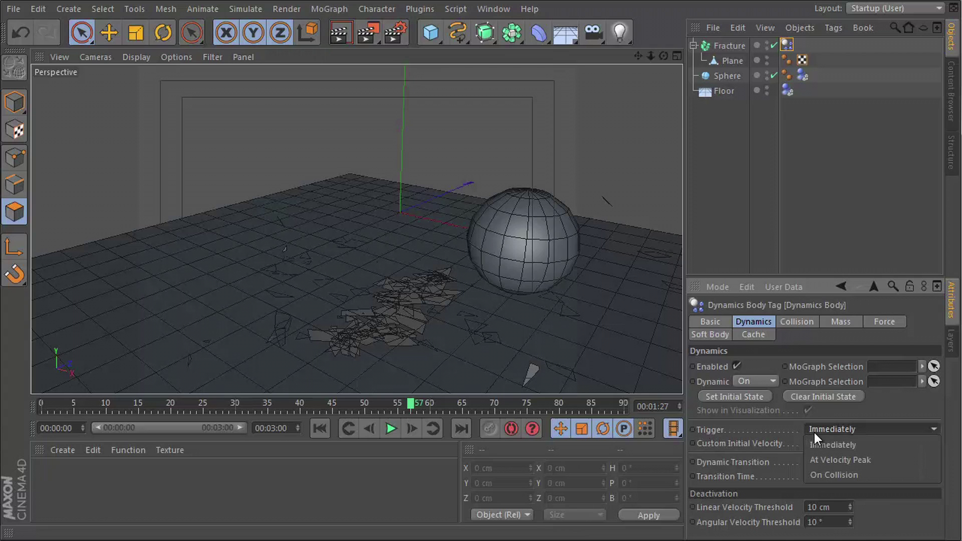
Set the Trigger to On Collision and replay the simulation from the start
{"action": "left_click", "coordinate": [816, 474]}
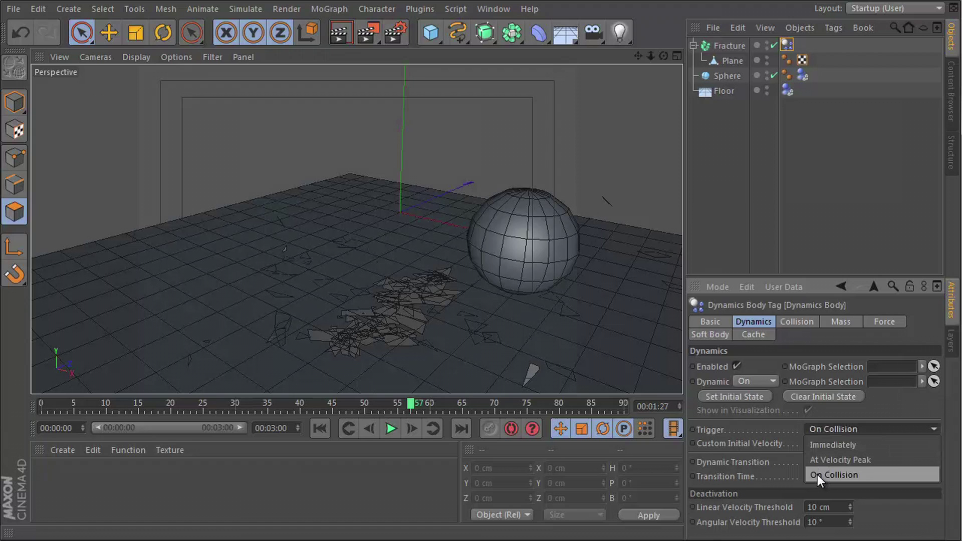
{"action": "left_click", "coordinate": [318, 429]}
{"action": "left_click", "coordinate": [389, 427]}
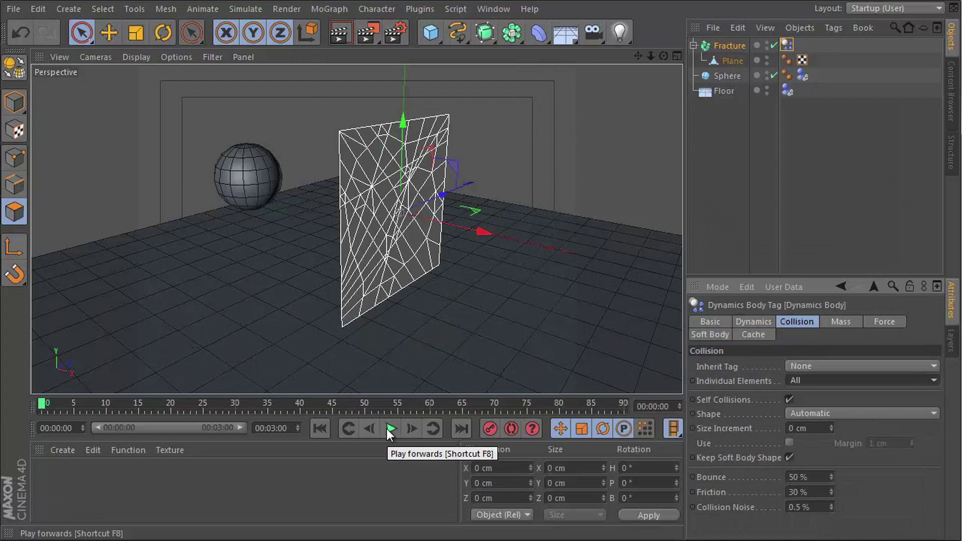
{"action": "left_click", "coordinate": [391, 428]}
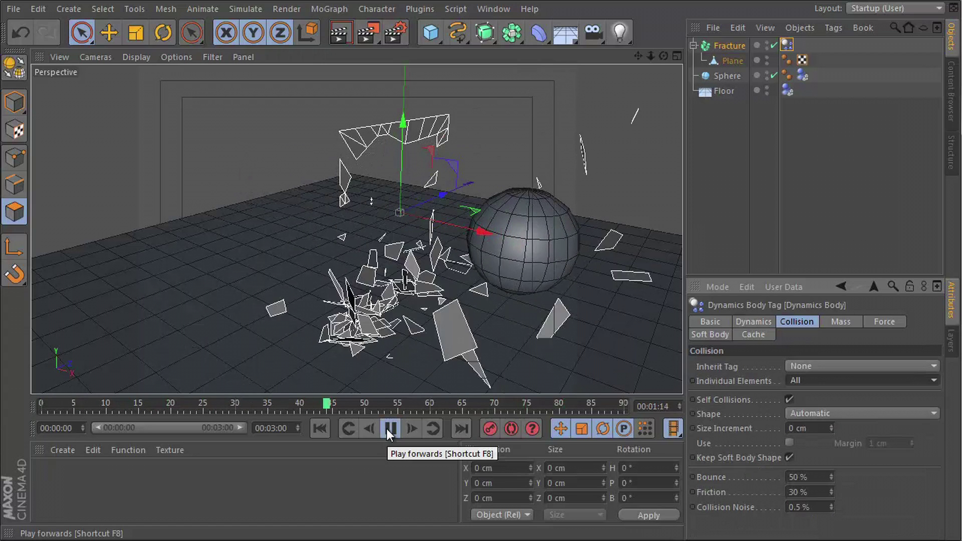
{"action": "left_click", "coordinate": [386, 428]}
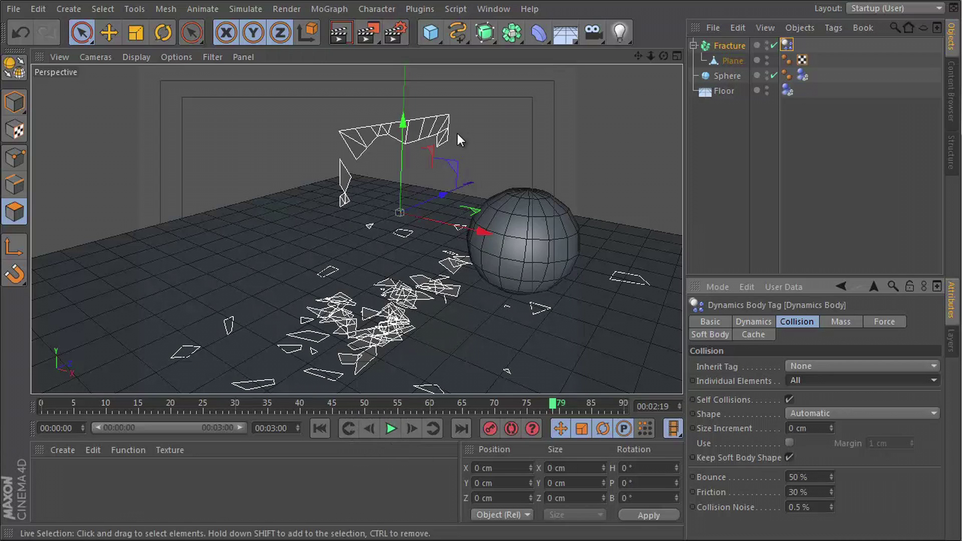
{"action": "left_click", "coordinate": [245, 9]}
Add a Cloth NURBS and nest the Fracture object under it
{"action": "mouse_move", "coordinate": [261, 35]}
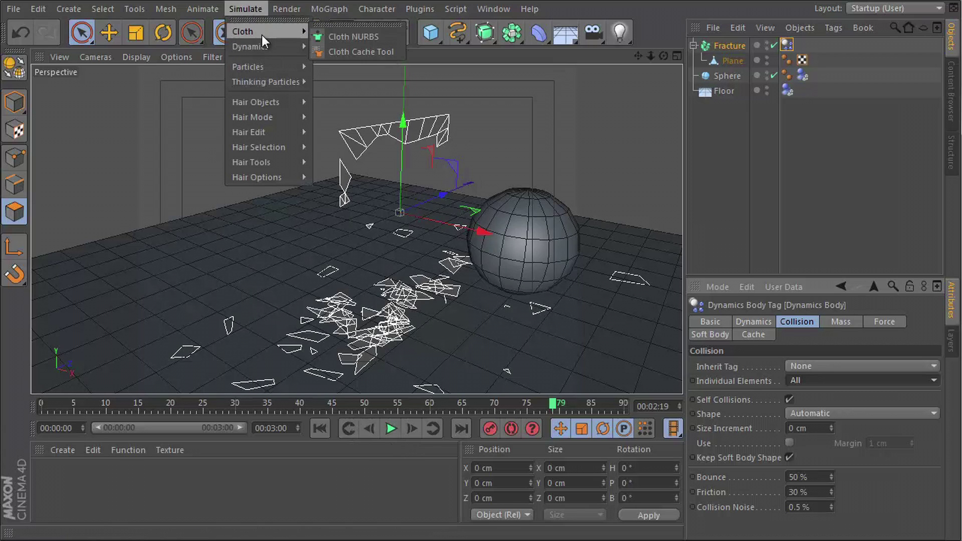
{"action": "left_click", "coordinate": [353, 36]}
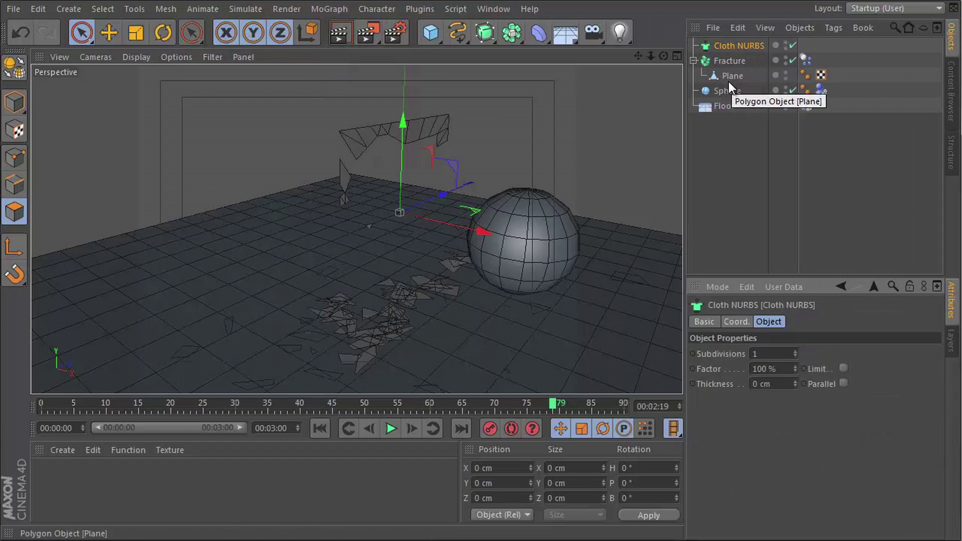
{"action": "left_click_drag", "start_coordinate": [725, 61], "coordinate": [730, 47]}
Give the Cloth NURBS 0 subdivisions and 25 cm thickness, then replay the shatter
{"action": "left_click", "coordinate": [730, 46]}
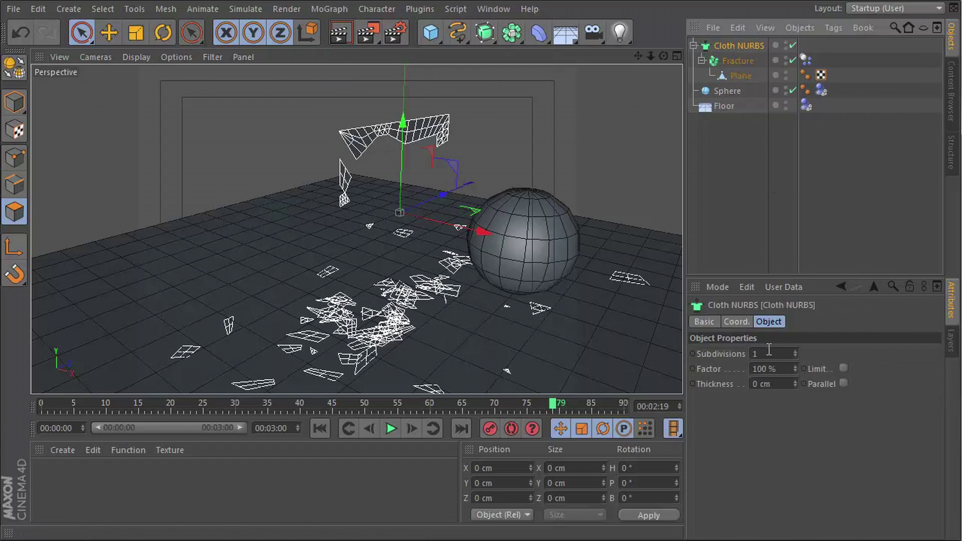
{"action": "type", "text": "0"}
{"action": "key", "text": "Return"}
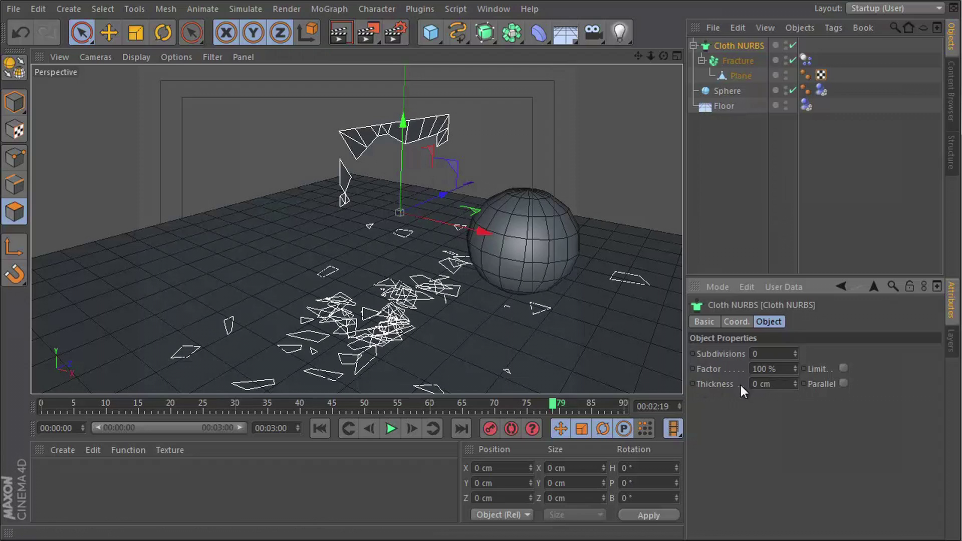
{"action": "left_click_drag", "start_coordinate": [780, 387], "coordinate": [690, 388]}
{"action": "type", "text": "25"}
{"action": "key", "text": "Return"}
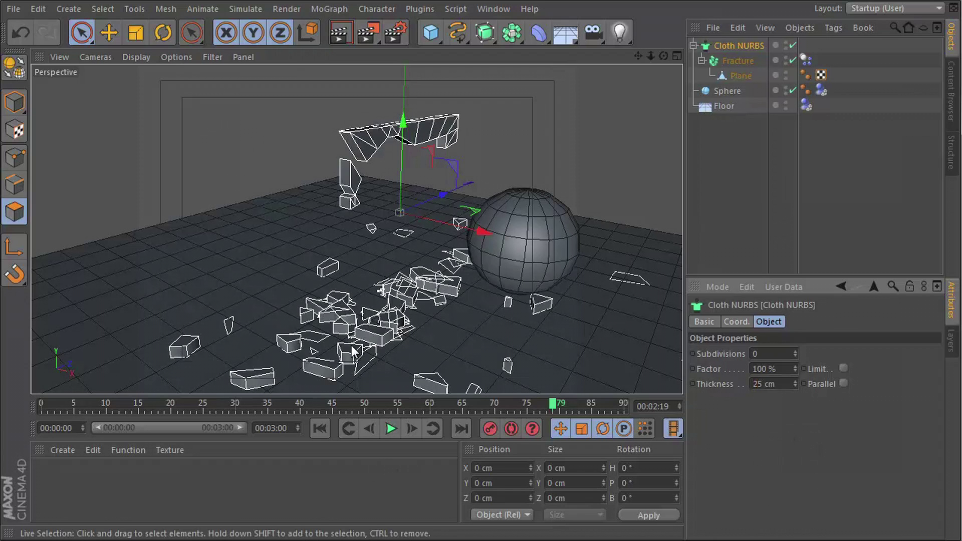
{"action": "left_click", "coordinate": [319, 428]}
{"action": "left_click", "coordinate": [391, 429]}
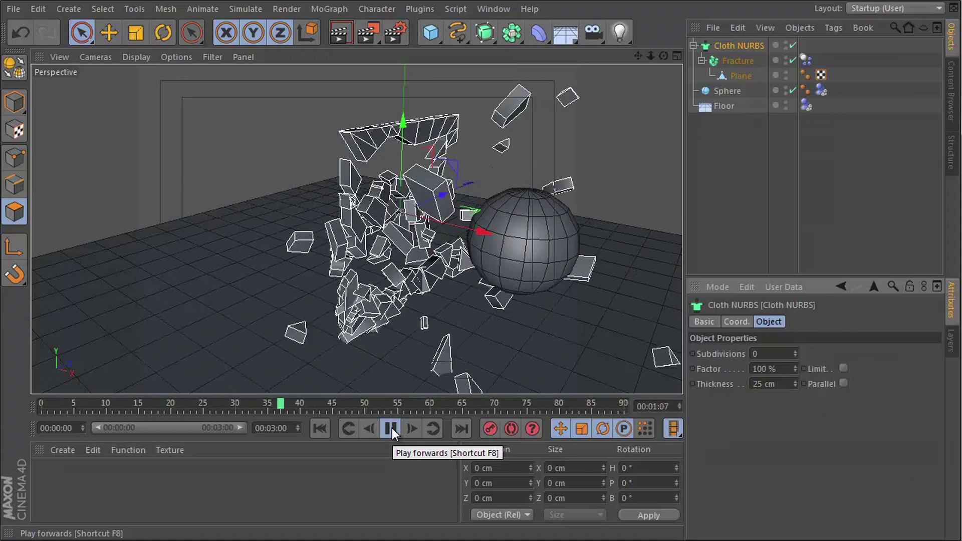
Stop playback and render a quick preview of the scattered debris
{"action": "left_click", "coordinate": [391, 428]}
{"action": "left_click_drag", "start_coordinate": [361, 350], "coordinate": [328, 301], "text": "alt"}
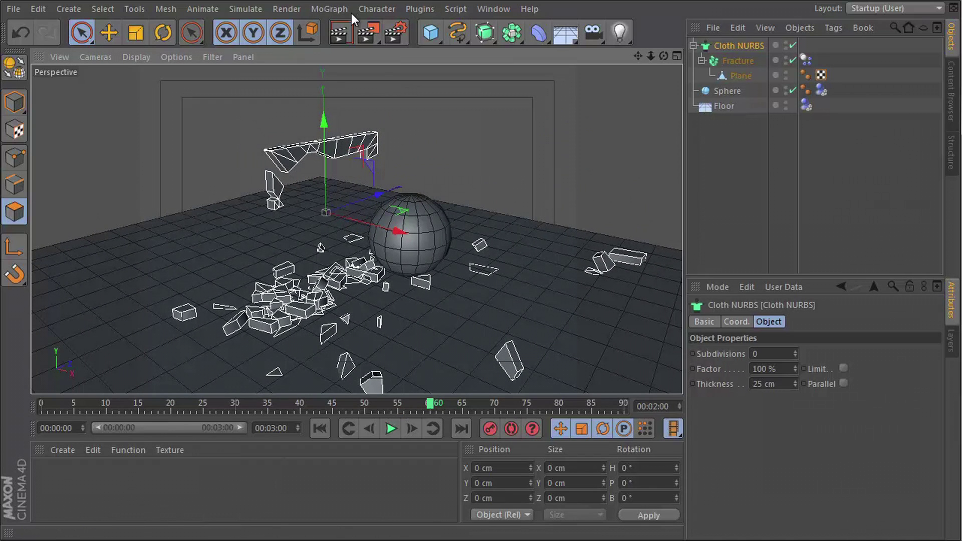
{"action": "left_click", "coordinate": [339, 33]}
Create a new material Mat and apply it to the Floor, Sphere and Cloth NURBS
{"action": "double_click", "coordinate": [62, 489]}
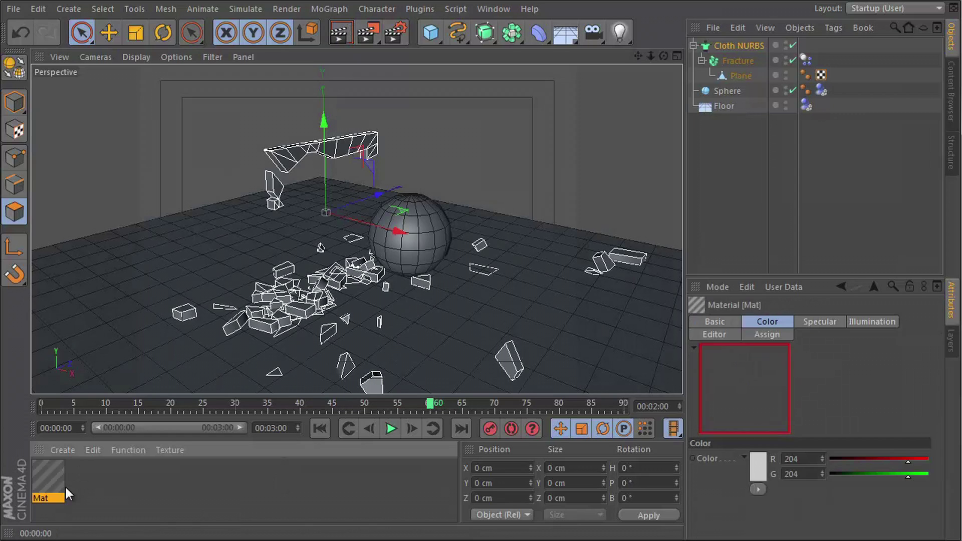
{"action": "left_click_drag", "start_coordinate": [46, 483], "coordinate": [115, 365]}
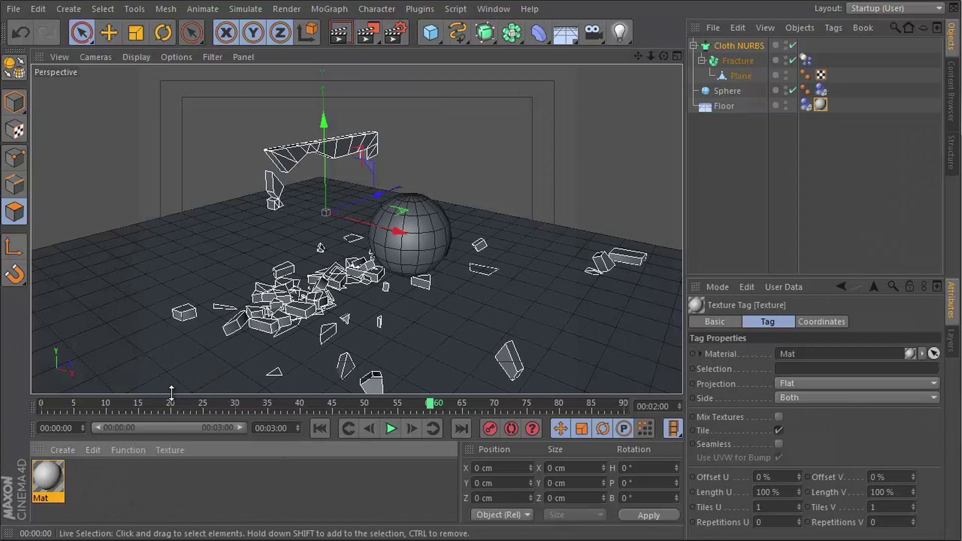
{"action": "left_click_drag", "start_coordinate": [281, 346], "coordinate": [408, 233]}
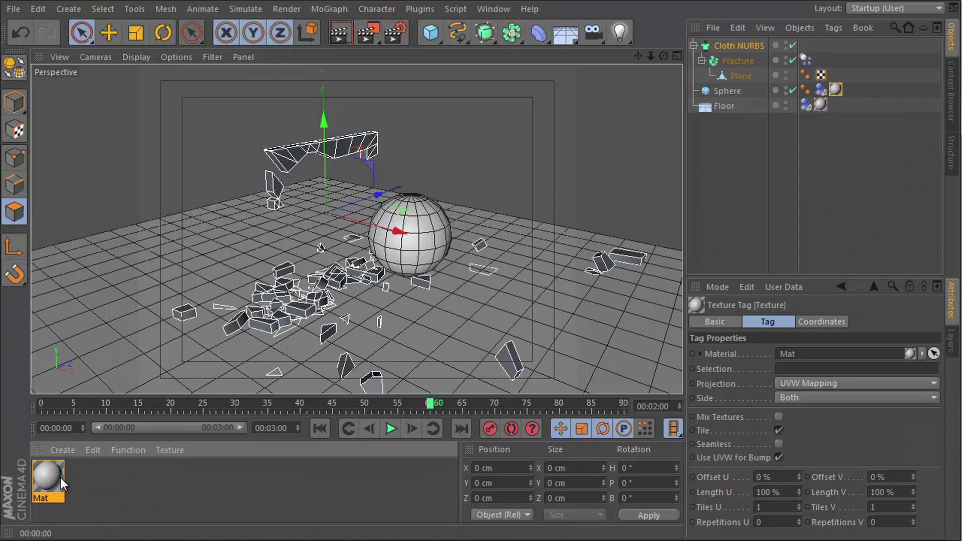
{"action": "left_click_drag", "start_coordinate": [297, 158], "coordinate": [303, 168]}
Render the grey-textured scene from a new angle, then clear the render
{"action": "left_click_drag", "start_coordinate": [326, 293], "coordinate": [350, 75], "text": "alt"}
{"action": "left_click", "coordinate": [340, 33]}
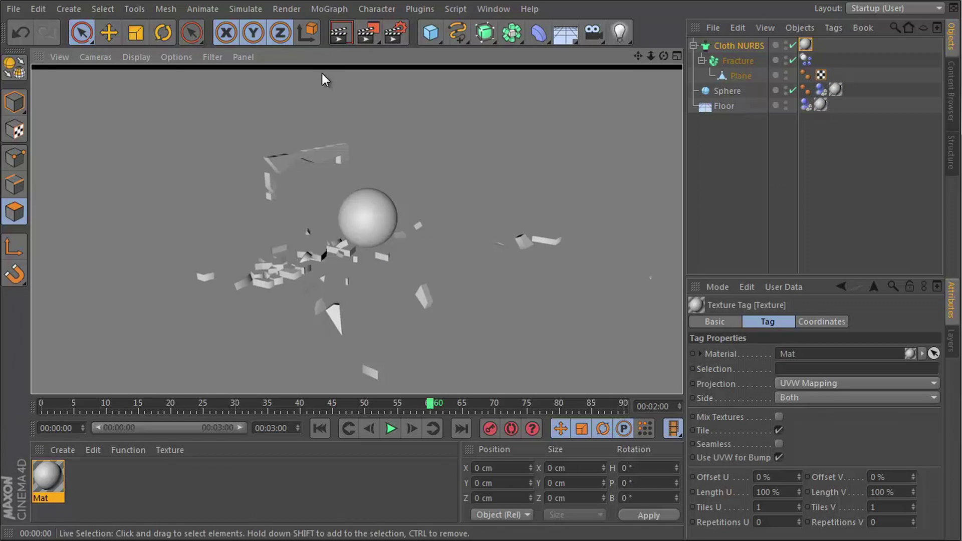
{"action": "left_click", "coordinate": [715, 164]}
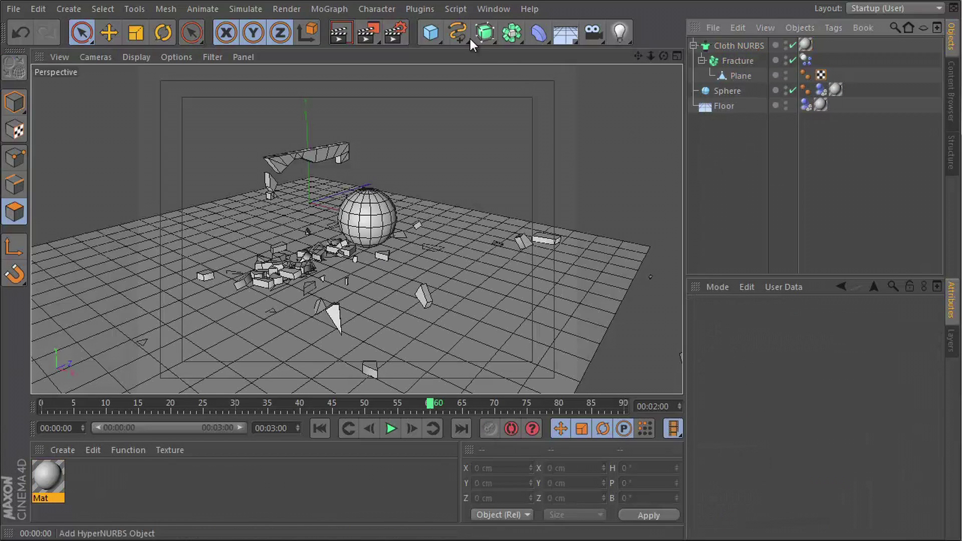
{"action": "left_click", "coordinate": [485, 6]}
Load the Lightkit 3.1 Ring Light preset from the Content Browser and render a preview
{"action": "left_click", "coordinate": [527, 89]}
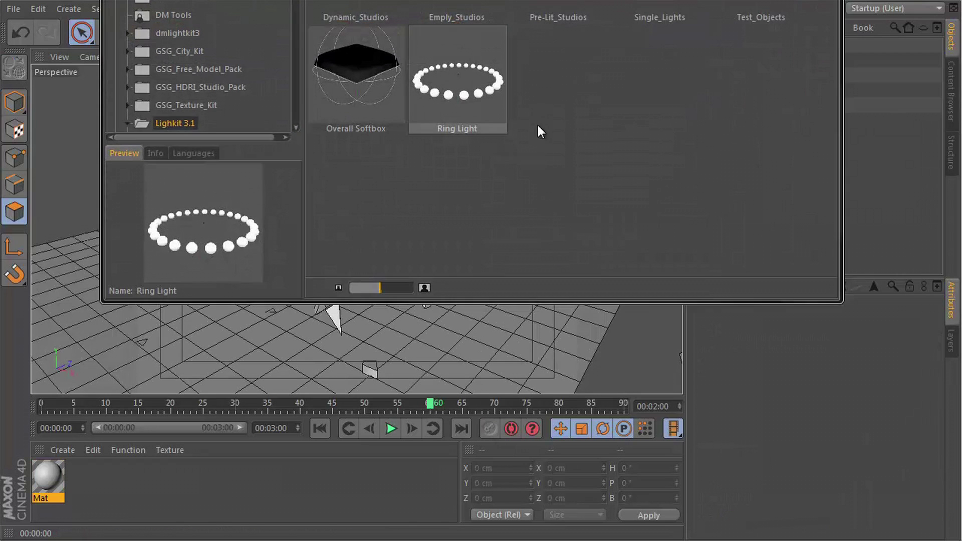
{"action": "double_click", "coordinate": [461, 82]}
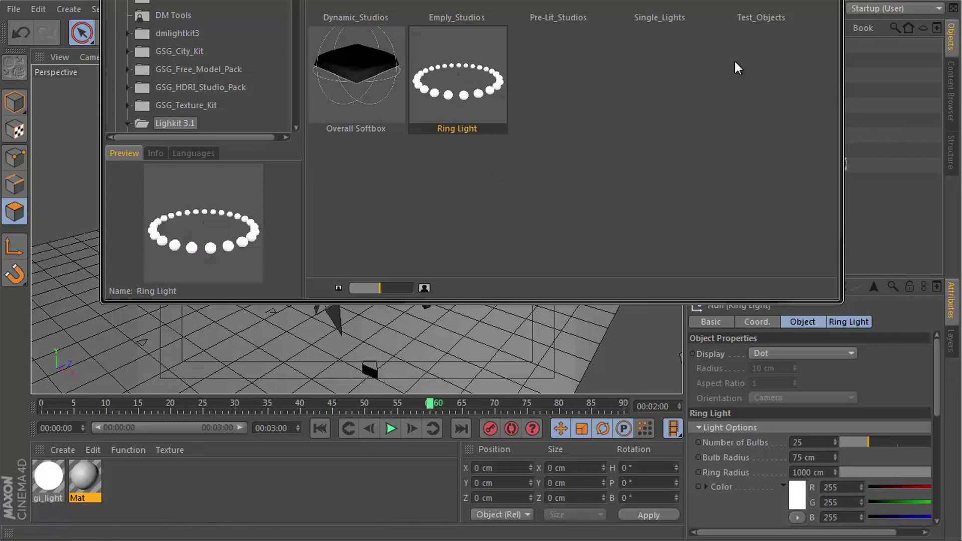
{"action": "key", "text": "shift+F8"}
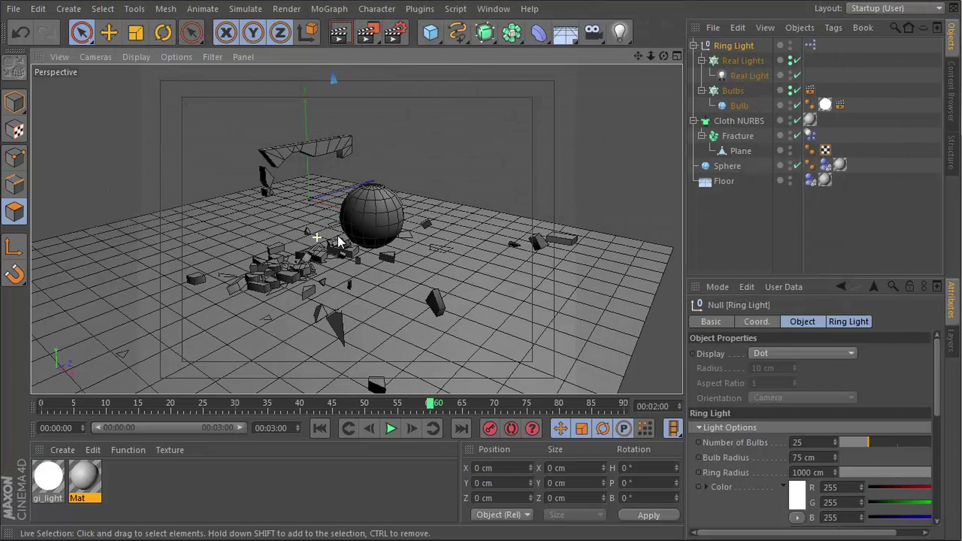
{"action": "left_click", "coordinate": [338, 34]}
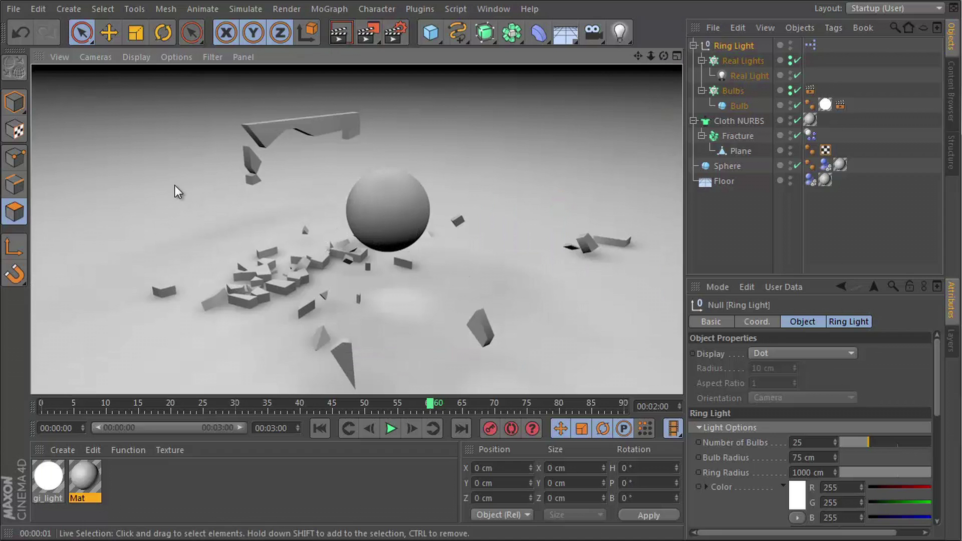
{"action": "left_click", "coordinate": [323, 426]}
Pause the shatter at frame 35 and render the ring-lit view, zoomed out and rendered again
{"action": "left_click", "coordinate": [391, 428]}
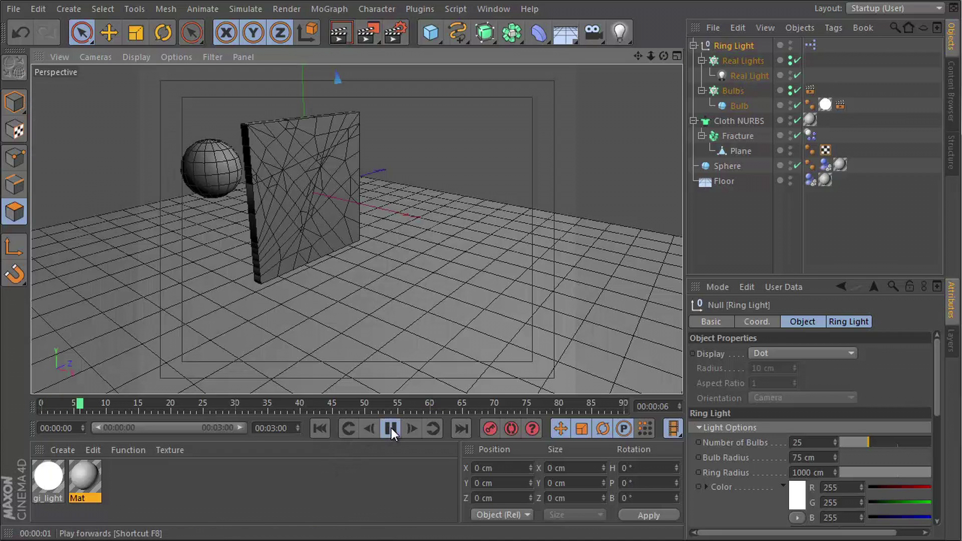
{"action": "left_click", "coordinate": [391, 427]}
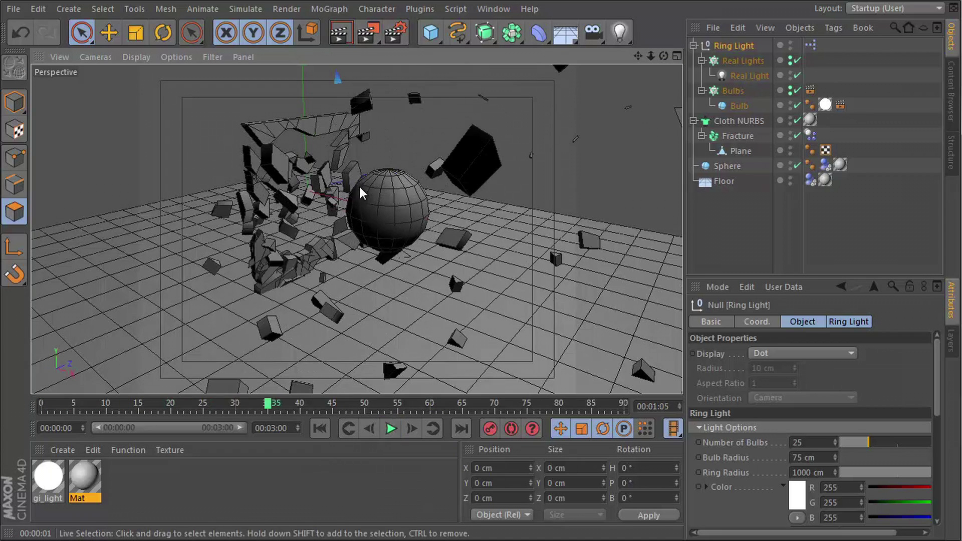
{"action": "left_click", "coordinate": [341, 35]}
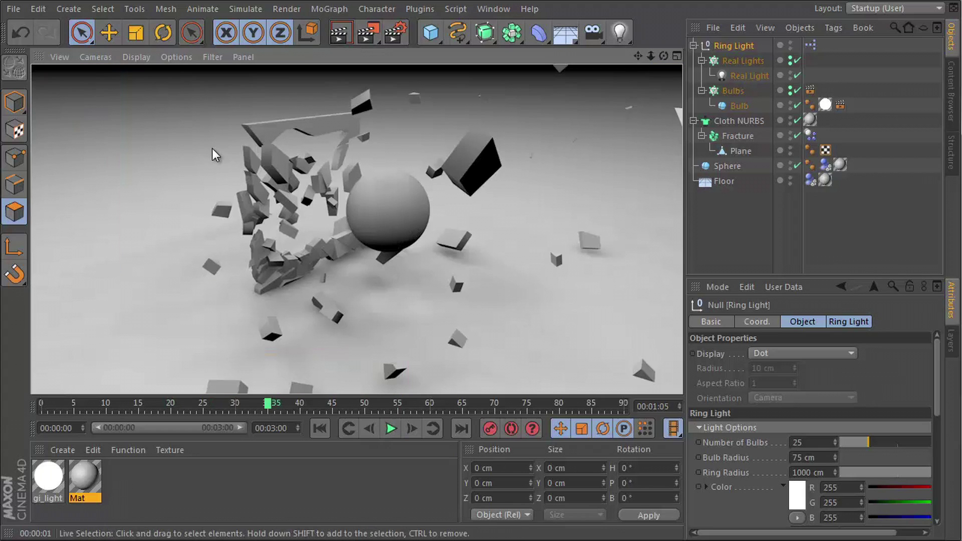
{"action": "scroll", "coordinate": [493, 184], "scroll_direction": "down", "scroll_amount": 2}
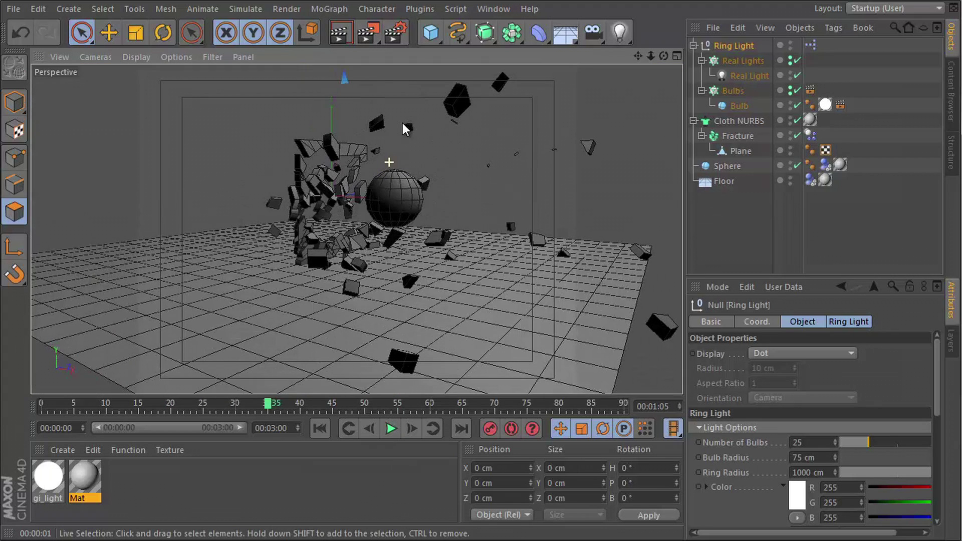
{"action": "left_click", "coordinate": [338, 30]}
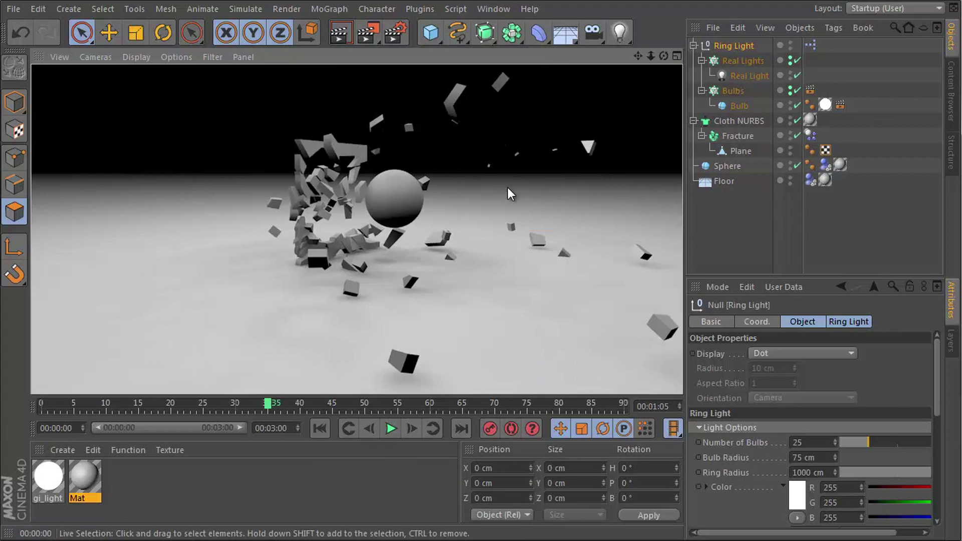
{"action": "left_click", "coordinate": [511, 145]}
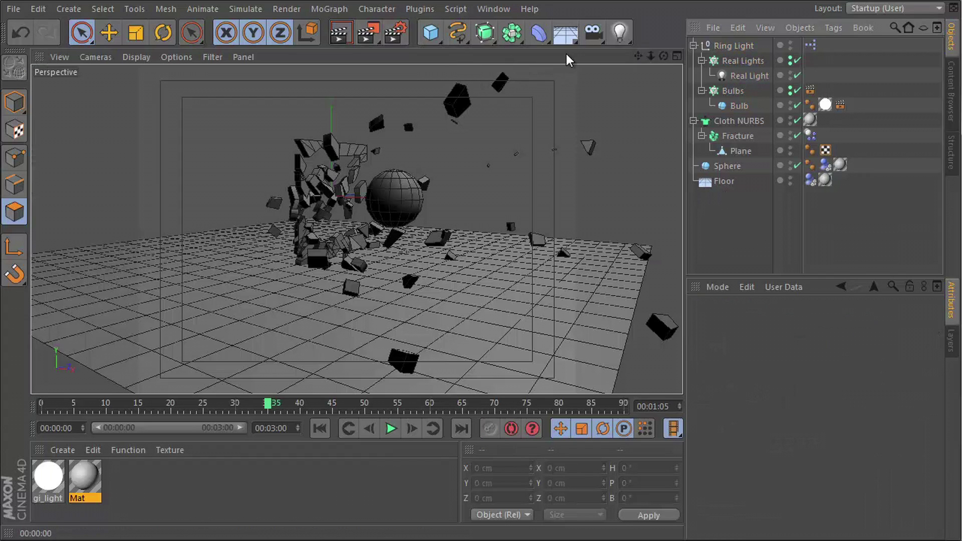
{"action": "left_click", "coordinate": [566, 33]}
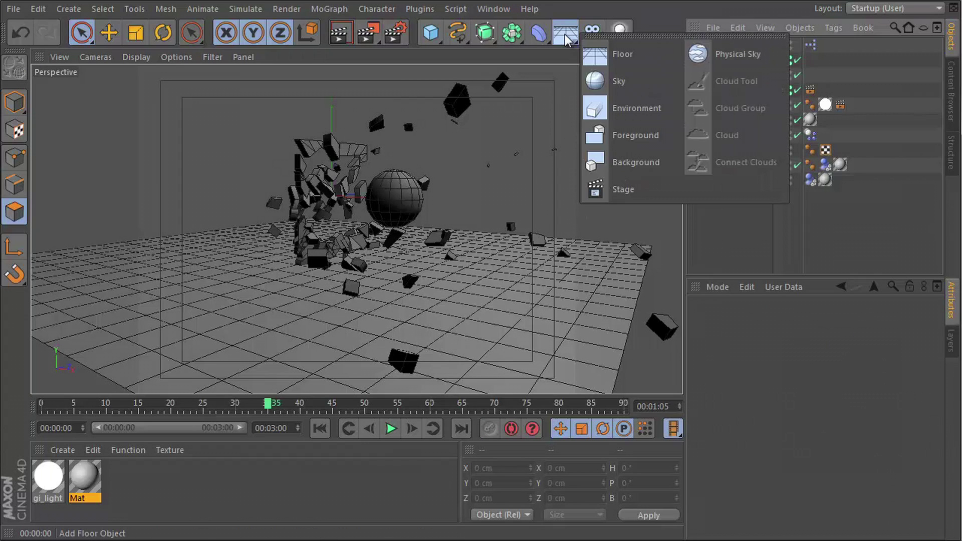
Add a Background object and apply the Mat material to it
{"action": "left_click", "coordinate": [636, 162]}
{"action": "left_click_drag", "start_coordinate": [91, 484], "coordinate": [91, 476]}
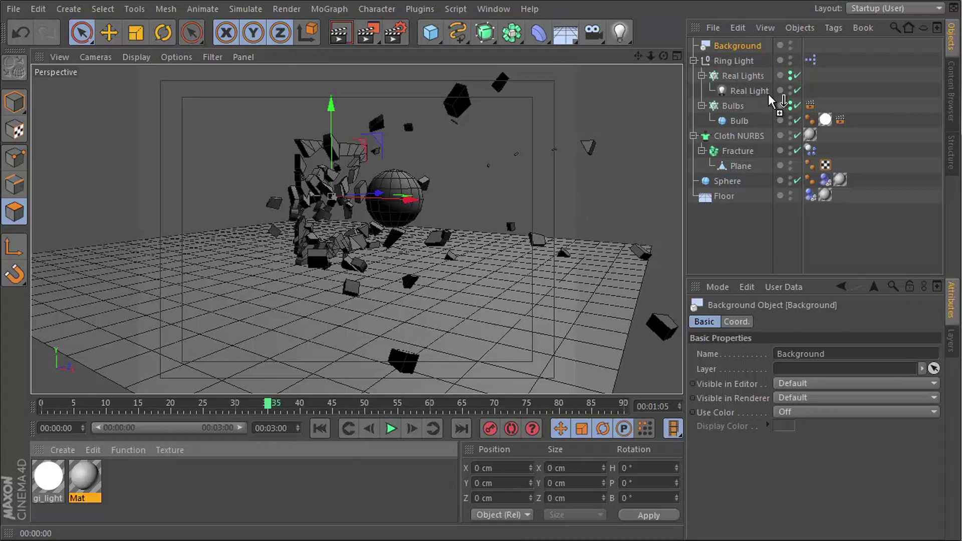
{"action": "left_click_drag", "start_coordinate": [736, 48], "coordinate": [736, 49]}
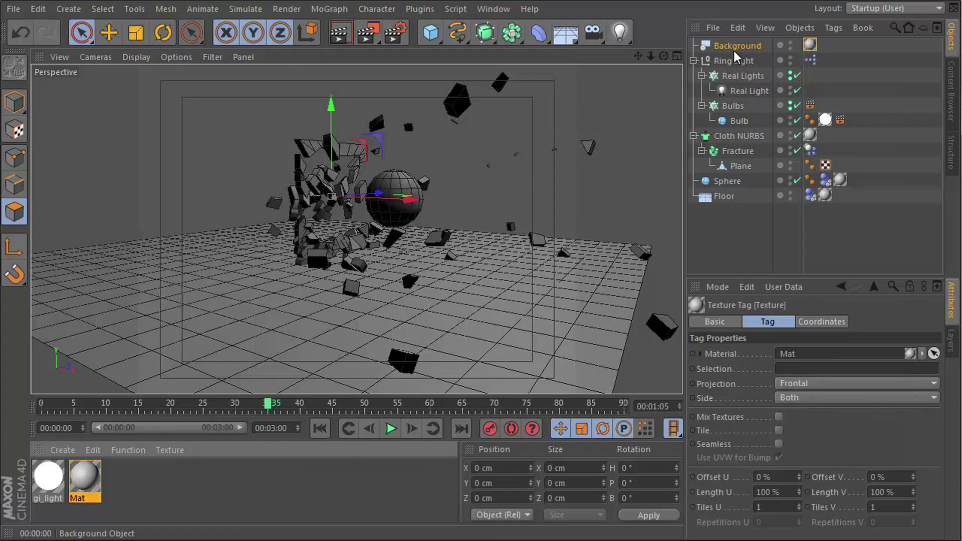
Give the Floor a Compositing tag with Compositing Background enabled and render the seamless backdrop
{"action": "right_click", "coordinate": [726, 193]}
{"action": "mouse_move", "coordinate": [797, 140]}
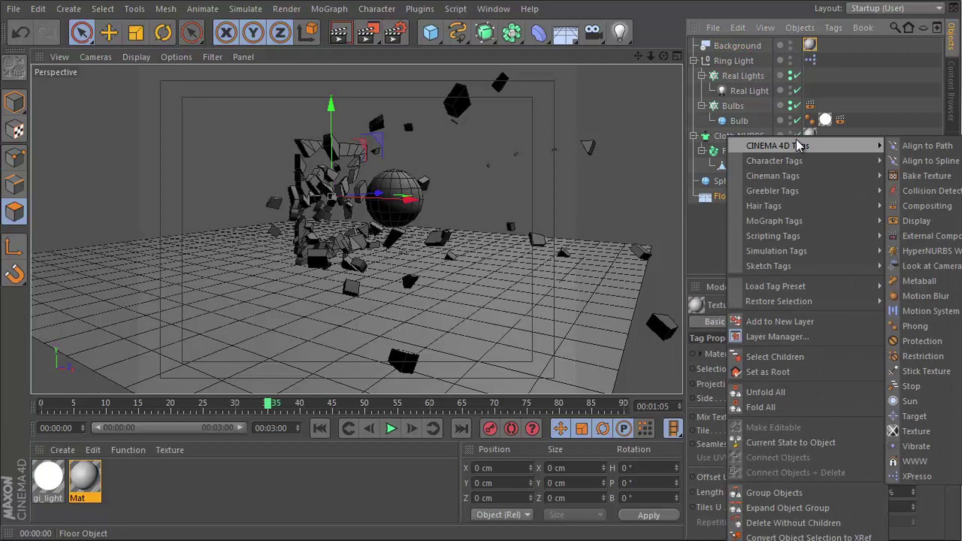
{"action": "left_click", "coordinate": [925, 207]}
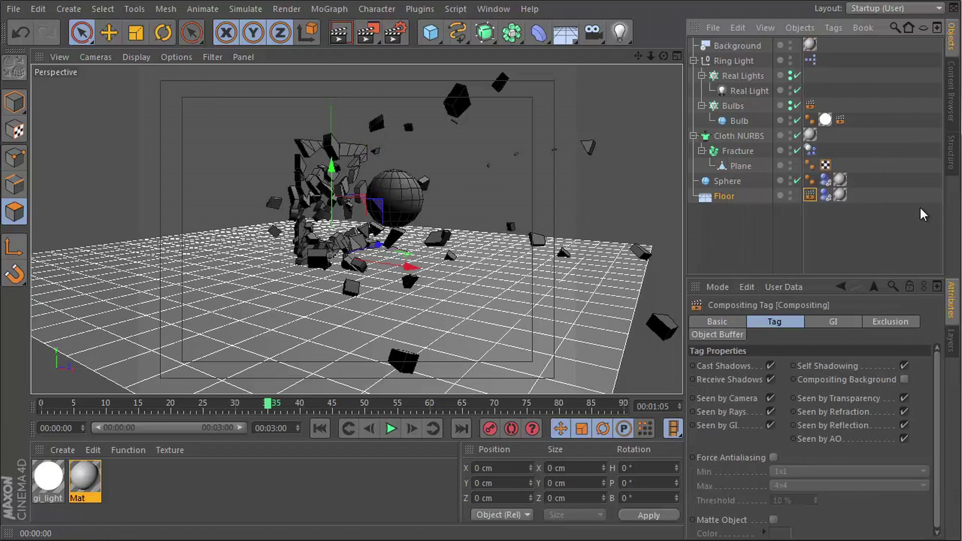
{"action": "left_click", "coordinate": [904, 379]}
{"action": "left_click", "coordinate": [339, 33]}
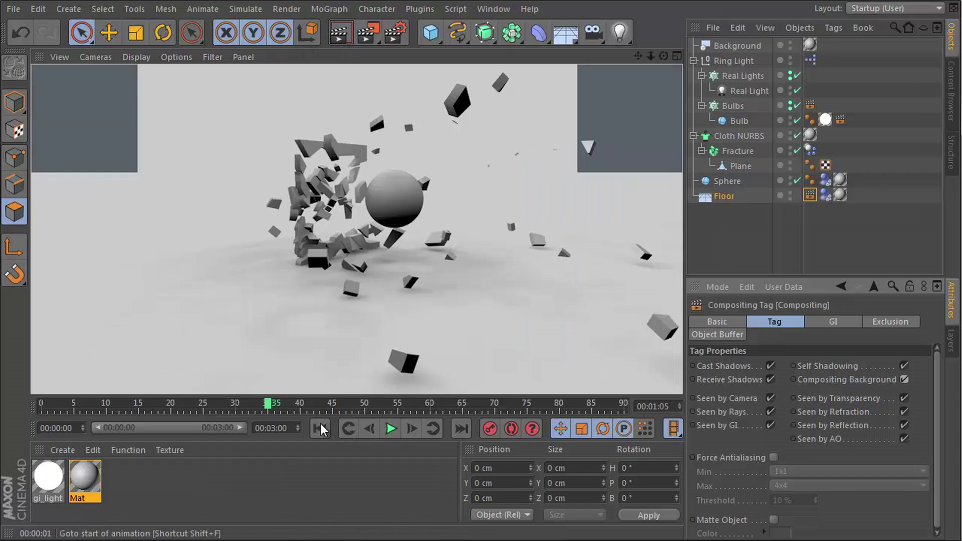
Replay the shatter to frame 50 and render it from two camera angles
{"action": "left_click", "coordinate": [320, 428]}
{"action": "left_click", "coordinate": [391, 429]}
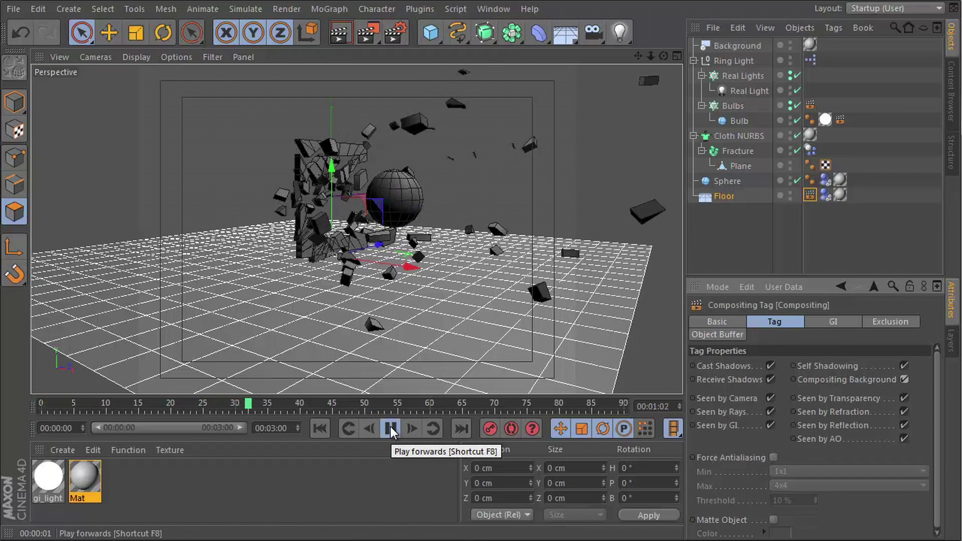
{"action": "left_click", "coordinate": [391, 429]}
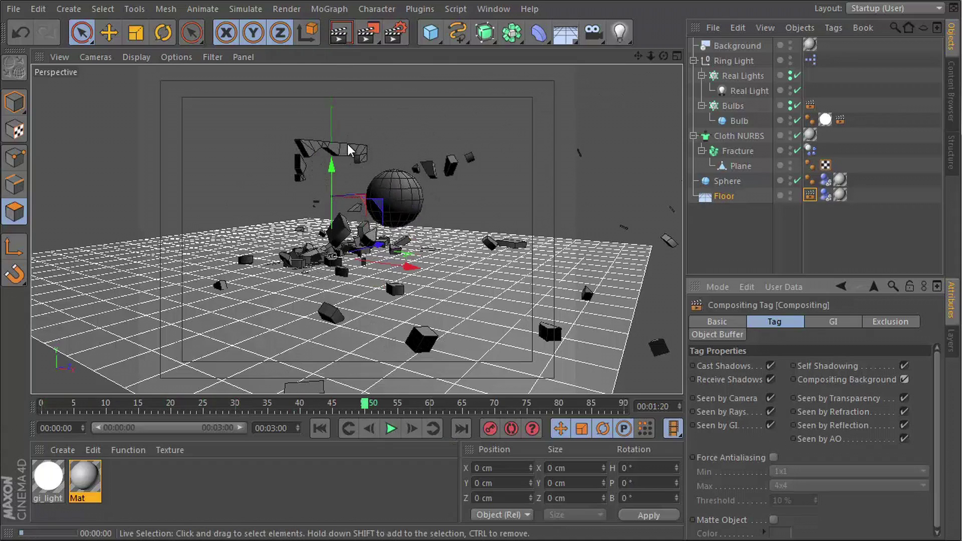
{"action": "key", "text": "ctrl+r"}
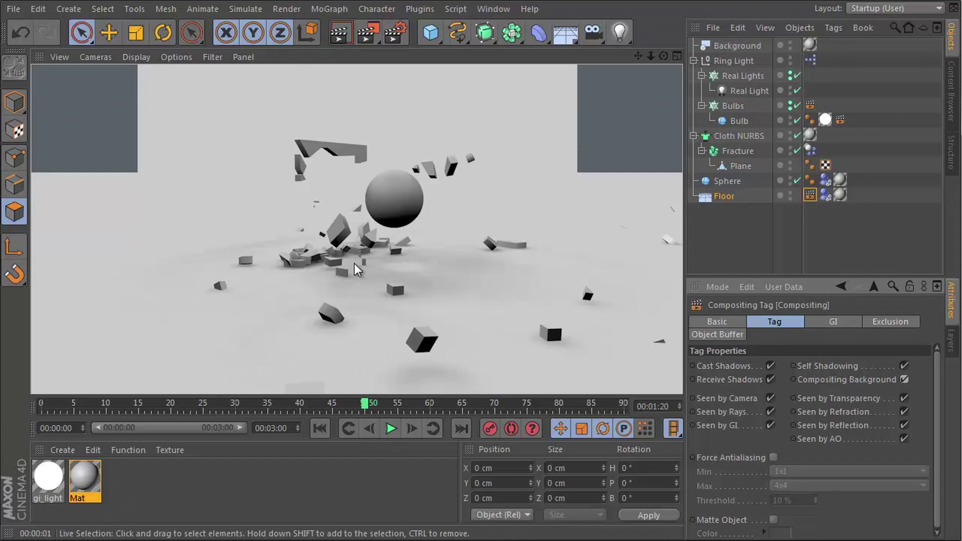
{"action": "left_click_drag", "start_coordinate": [356, 270], "coordinate": [362, 195], "text": "alt"}
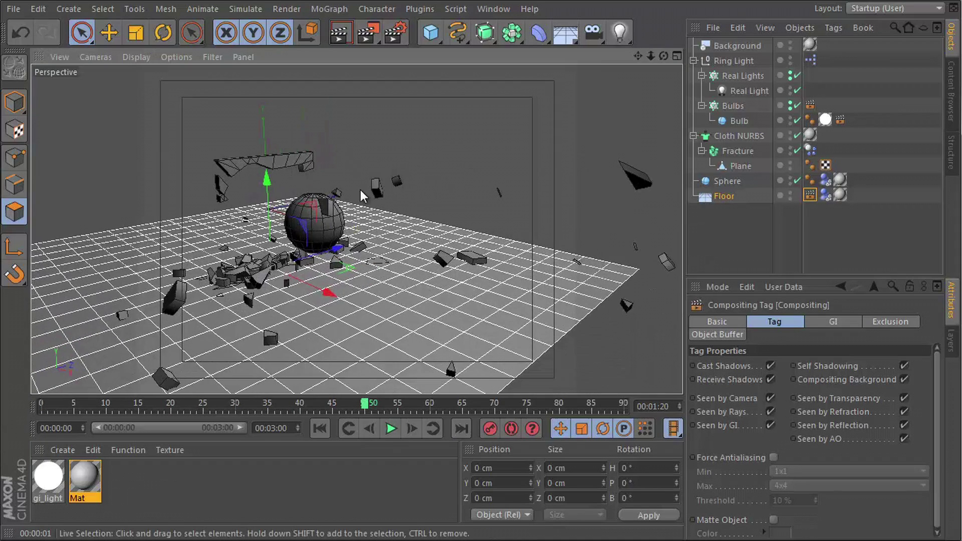
{"action": "key", "text": "ctrl+r"}
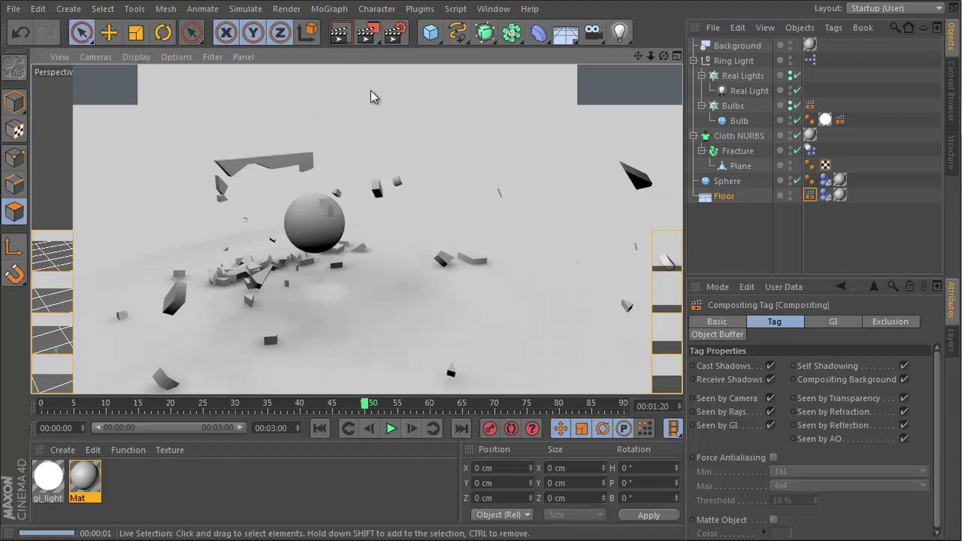